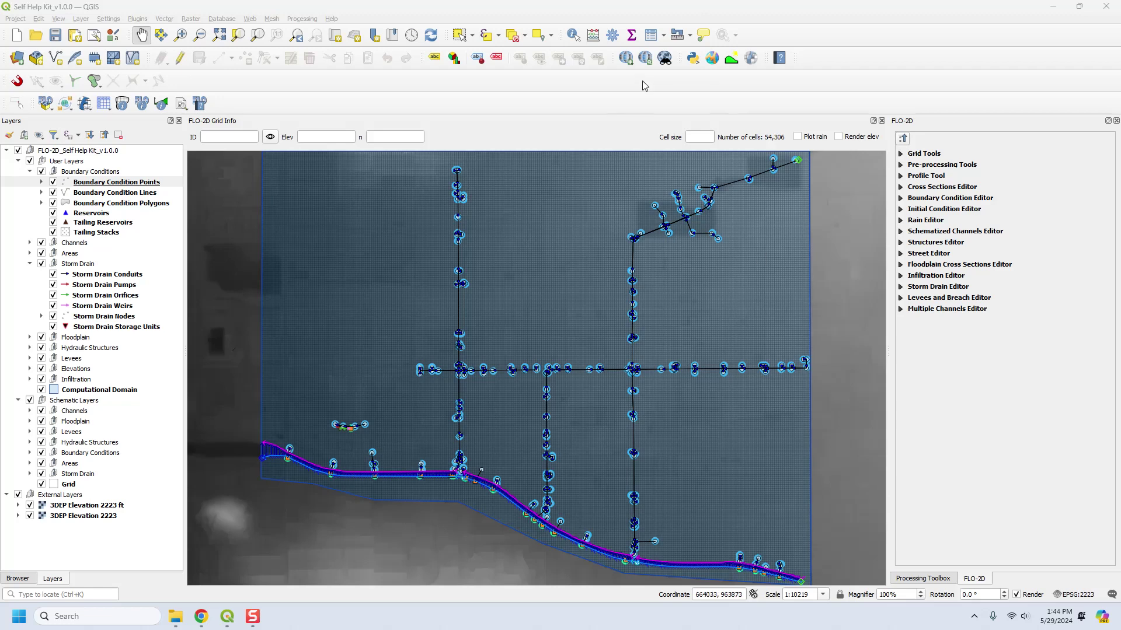
- Check the installed QGIS version details from the Help menu
left_click(332, 19)
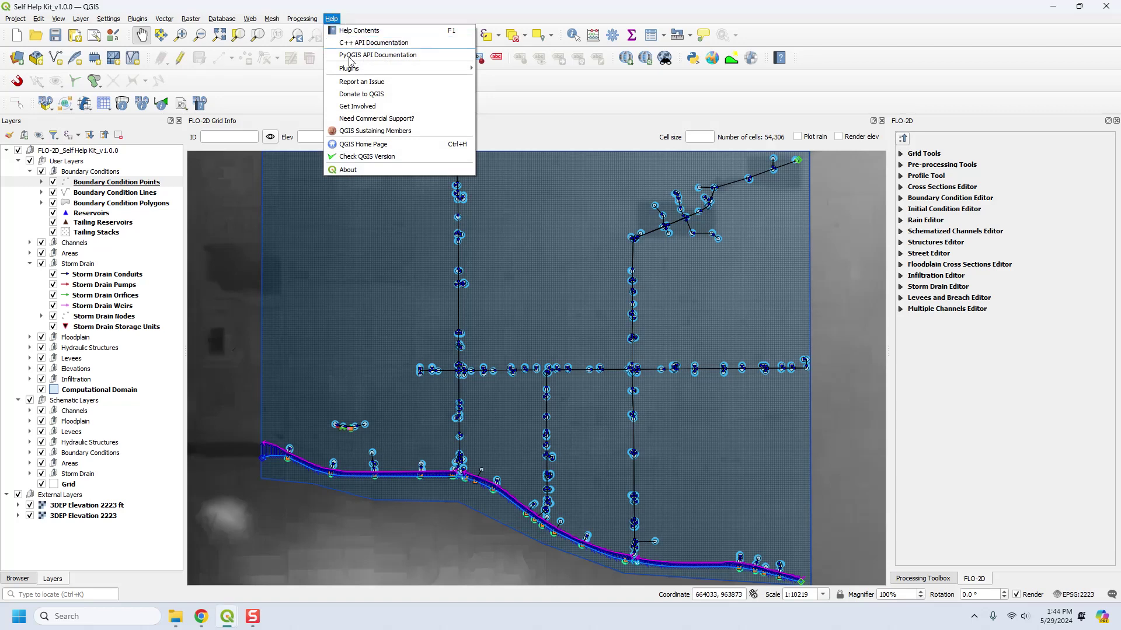
left_click(359, 170)
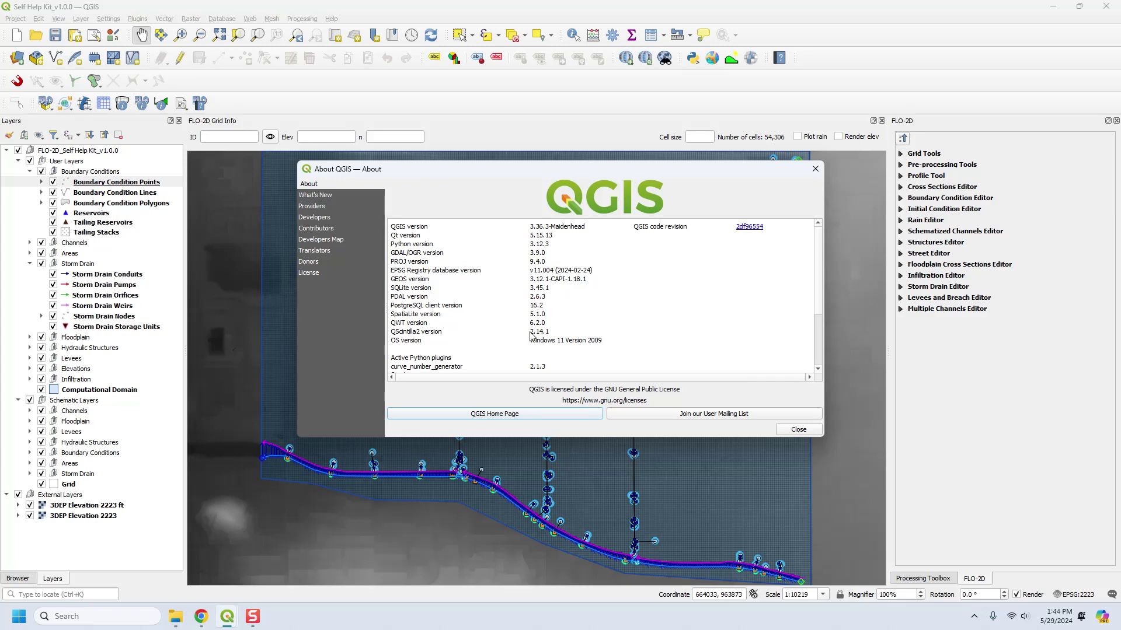
scroll(542, 344, "down", 3)
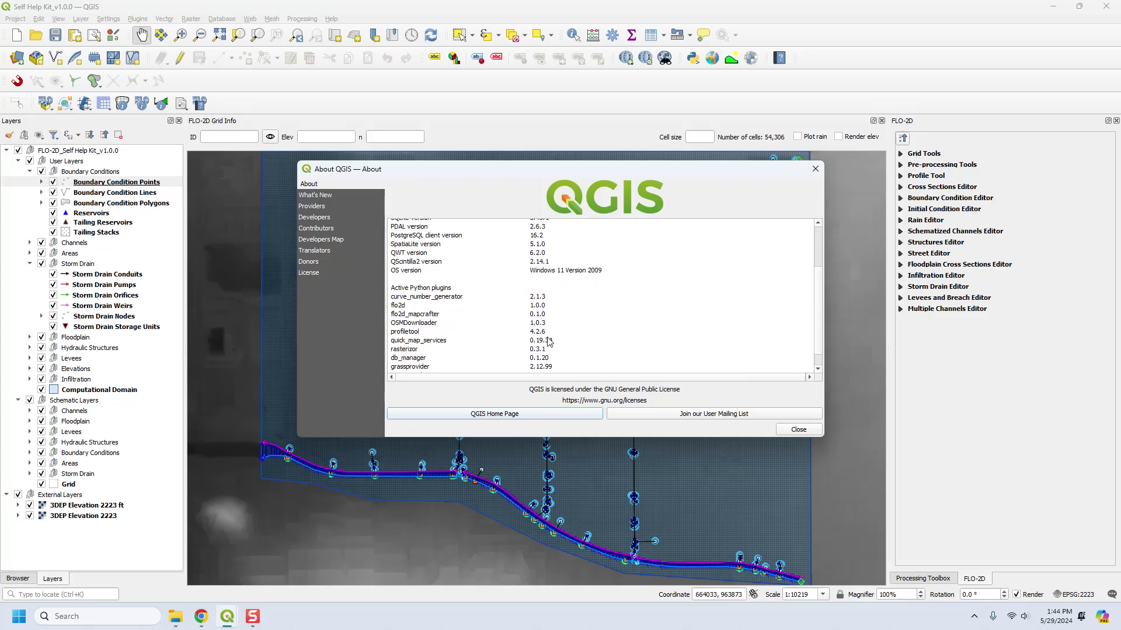
scroll(548, 341, "up", 3)
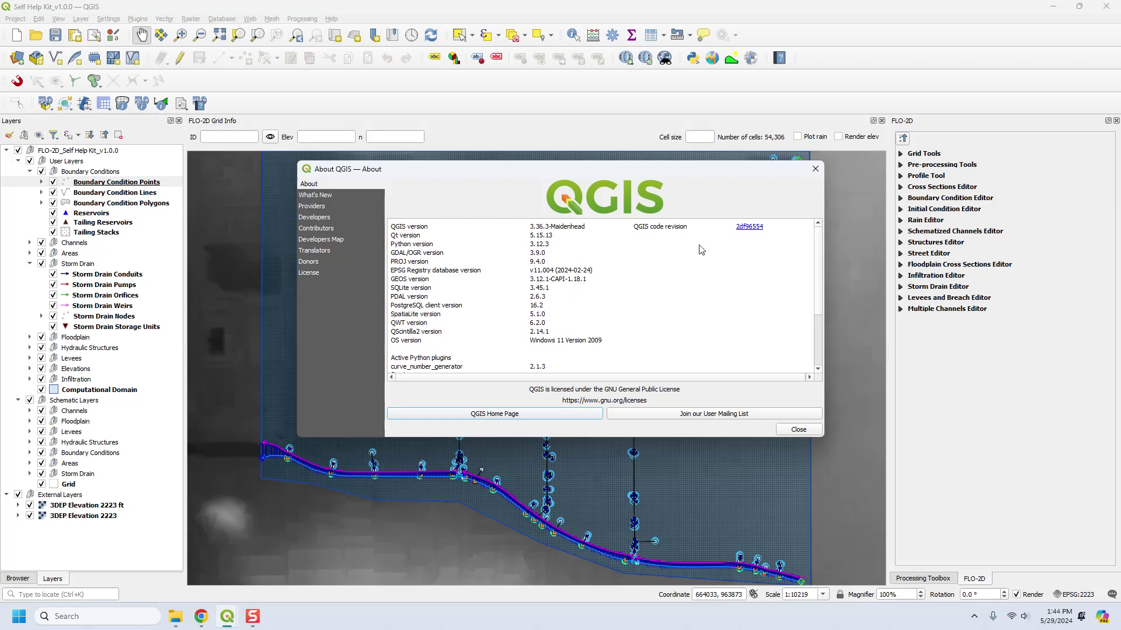
left_click(799, 431)
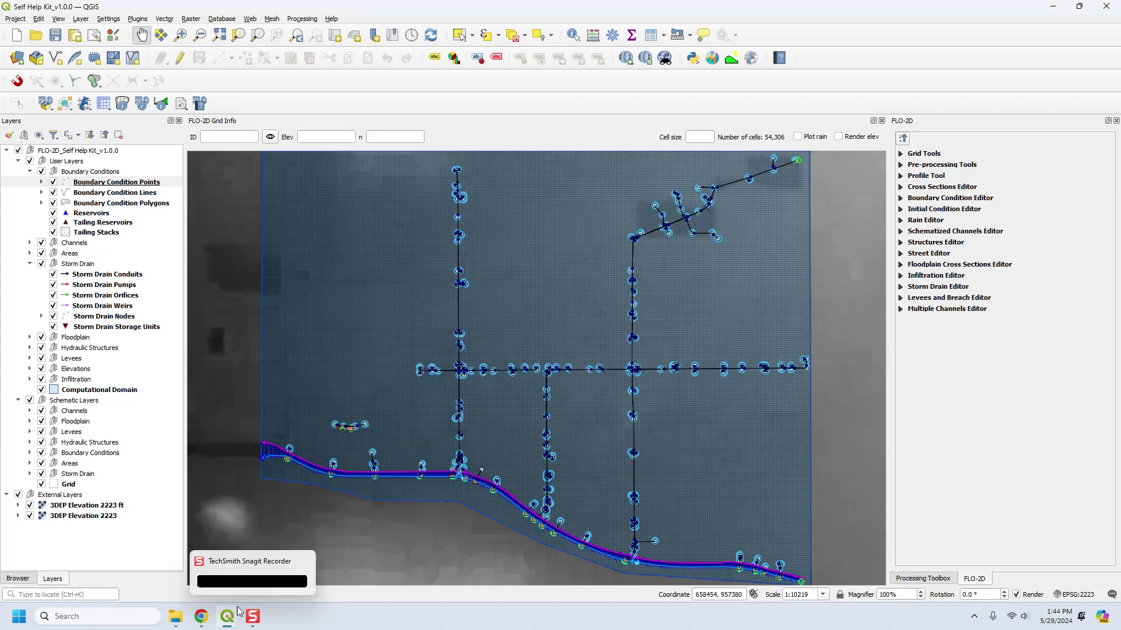
- In Chrome, open the OSGeo4W Network Installer section of the Download QGIS page
left_click(202, 617)
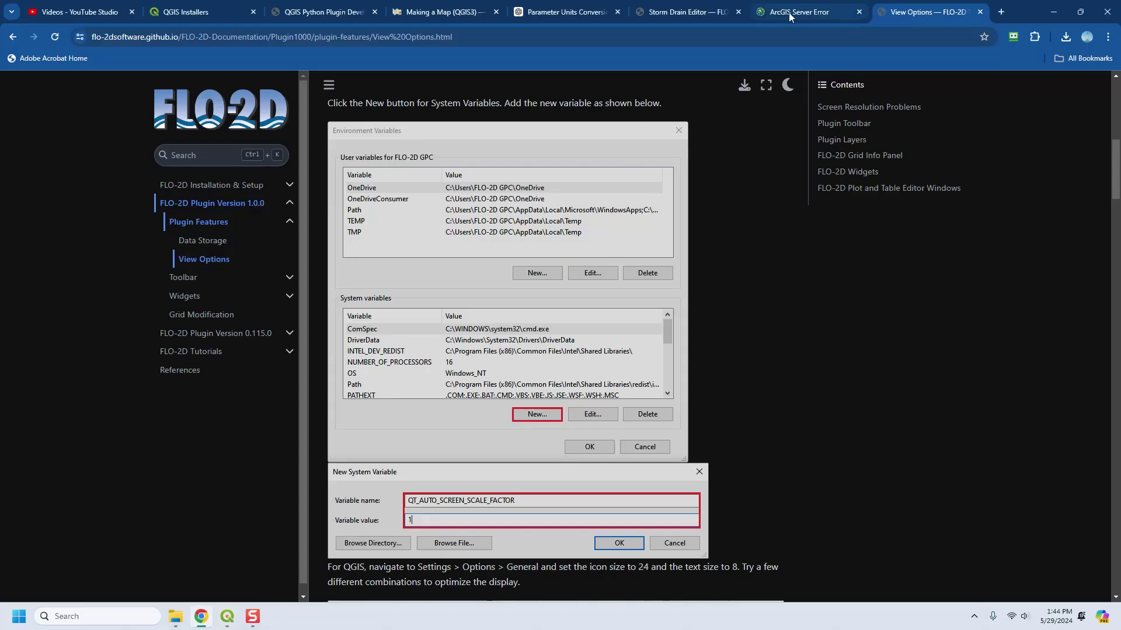
left_click(161, 14)
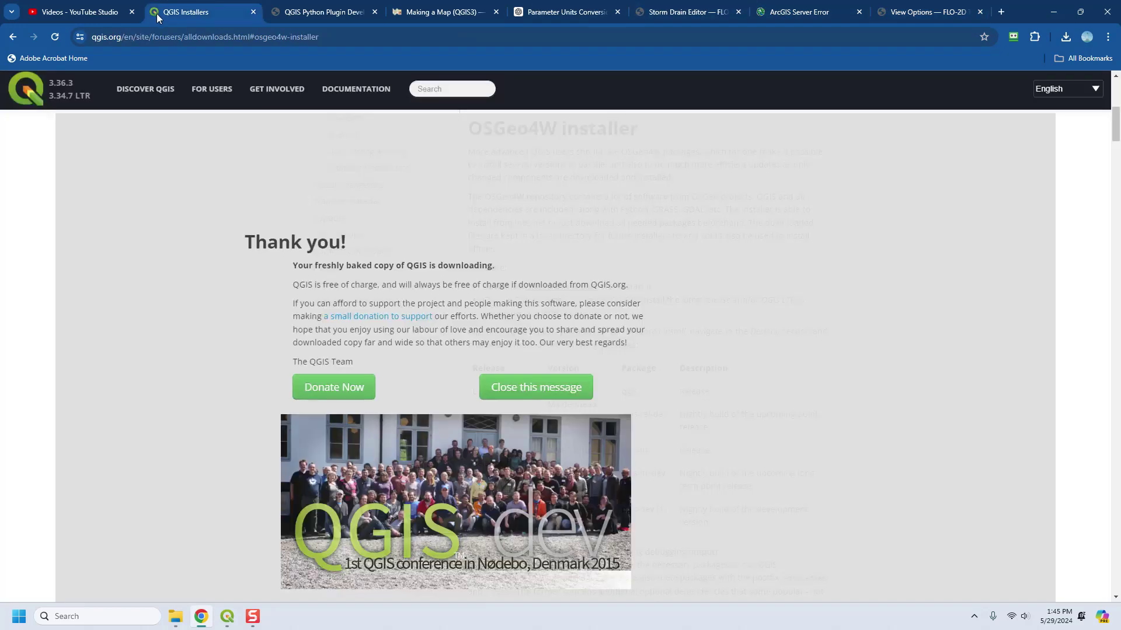
left_click(21, 37)
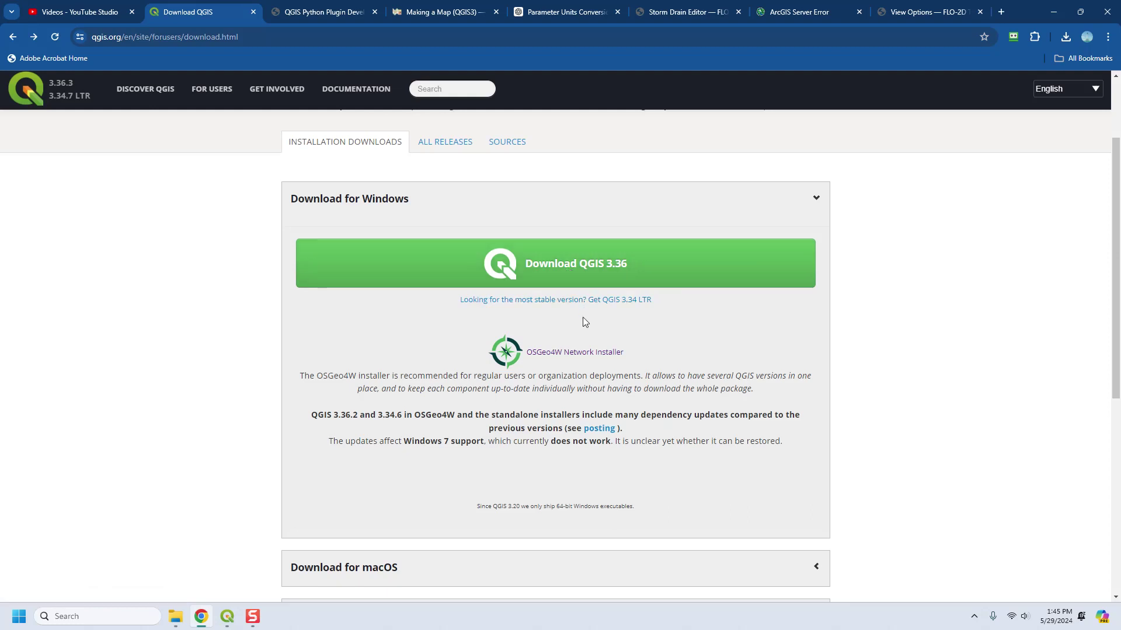
left_click(565, 359)
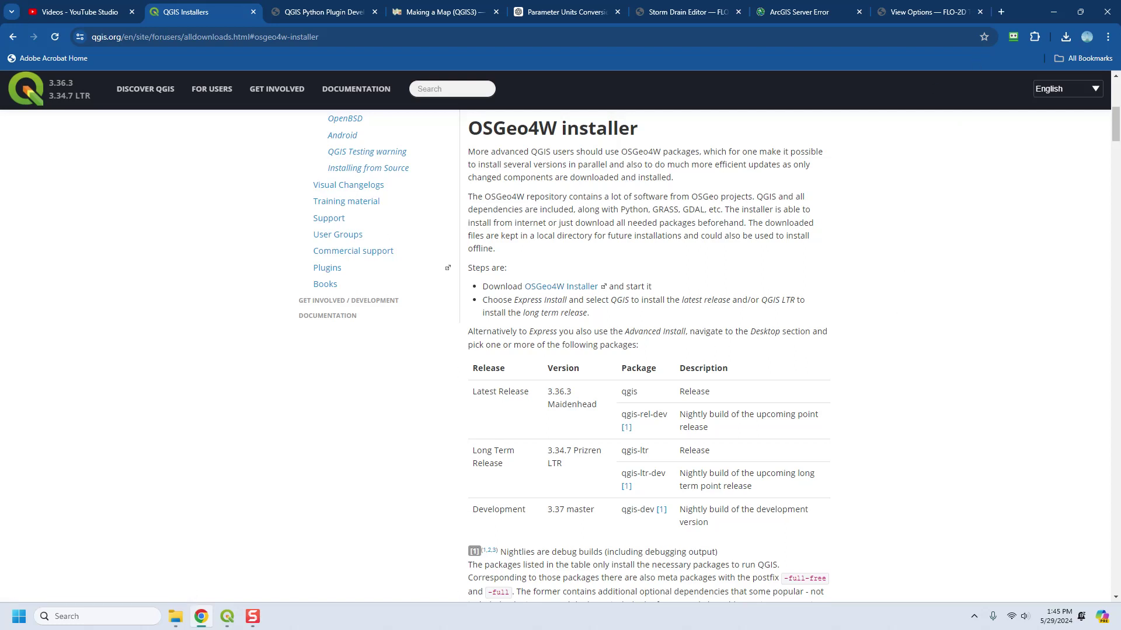
key("alt+Tab")
- Download osgeo4w-setup.exe from the installer page and show it in the Downloads folder
left_click_drag(766, 98, 576, 98)
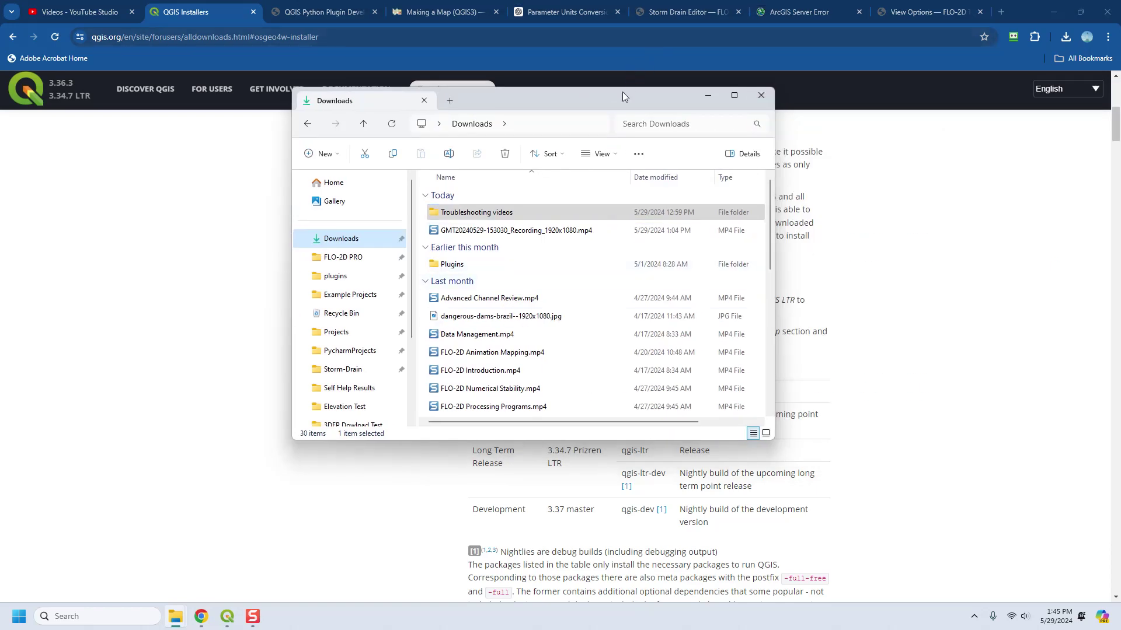
left_click_drag(622, 92, 562, 102)
left_click(142, 248)
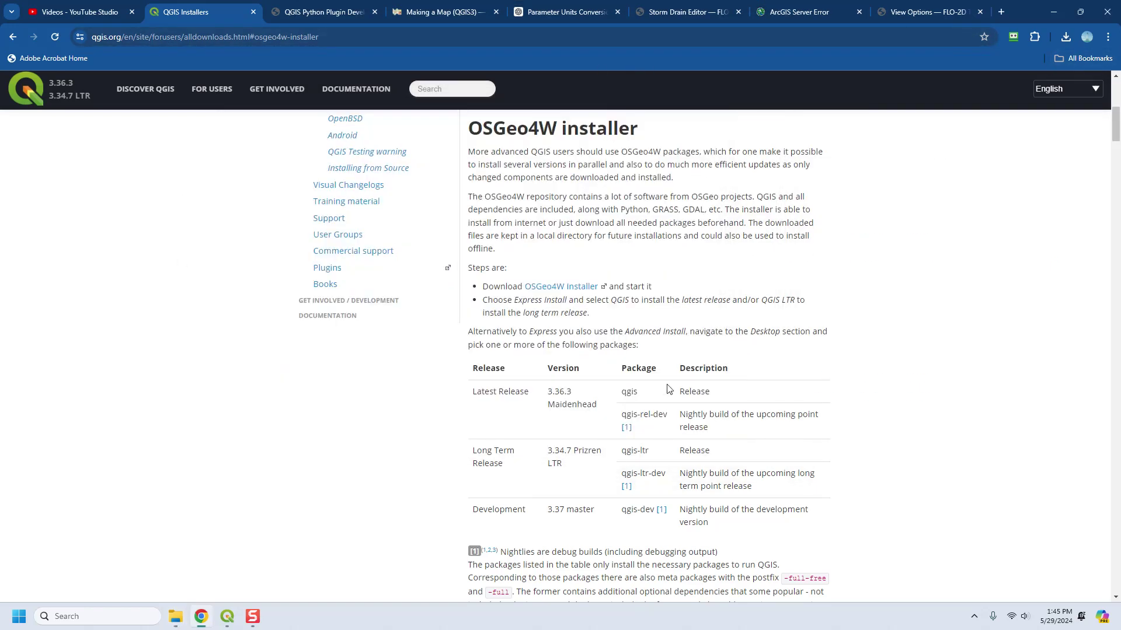
left_click(559, 287)
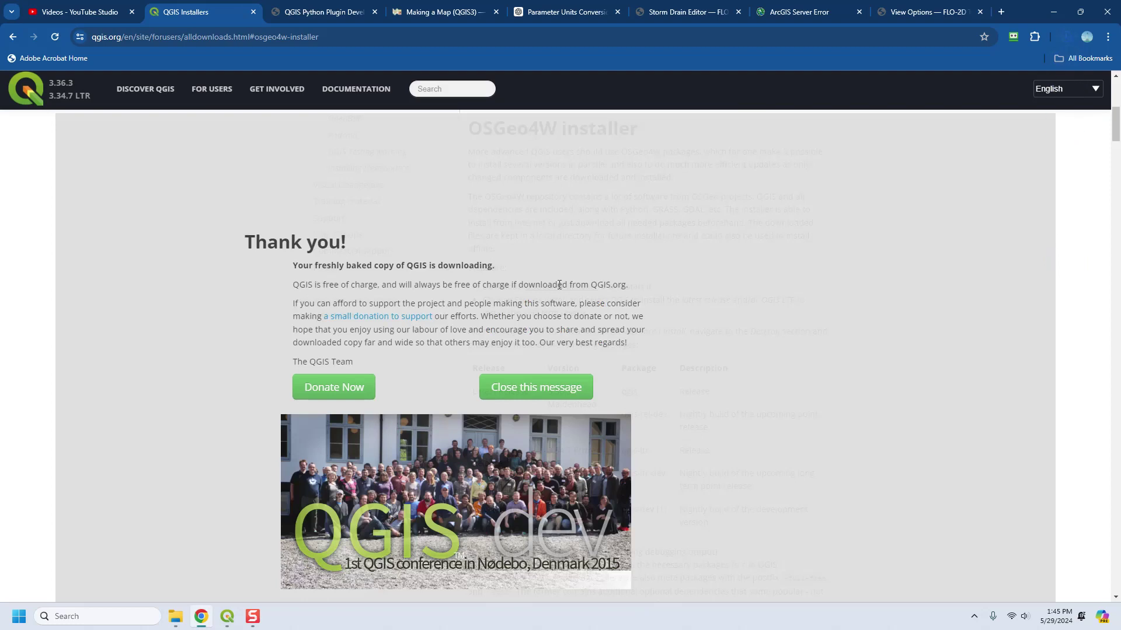
left_click(1066, 37)
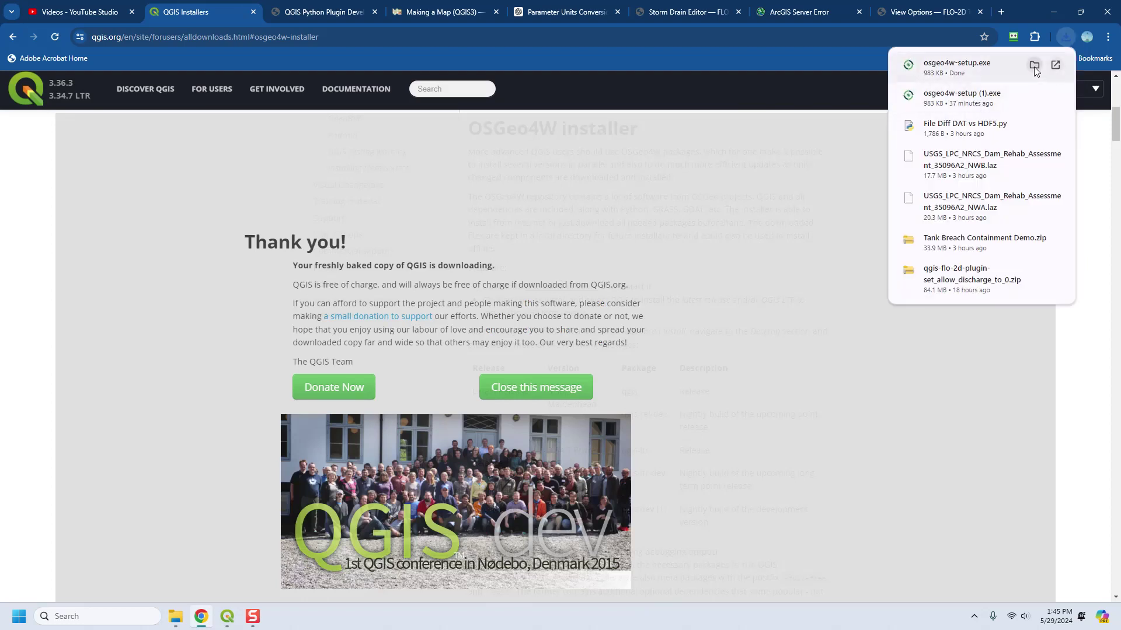
left_click(1033, 65)
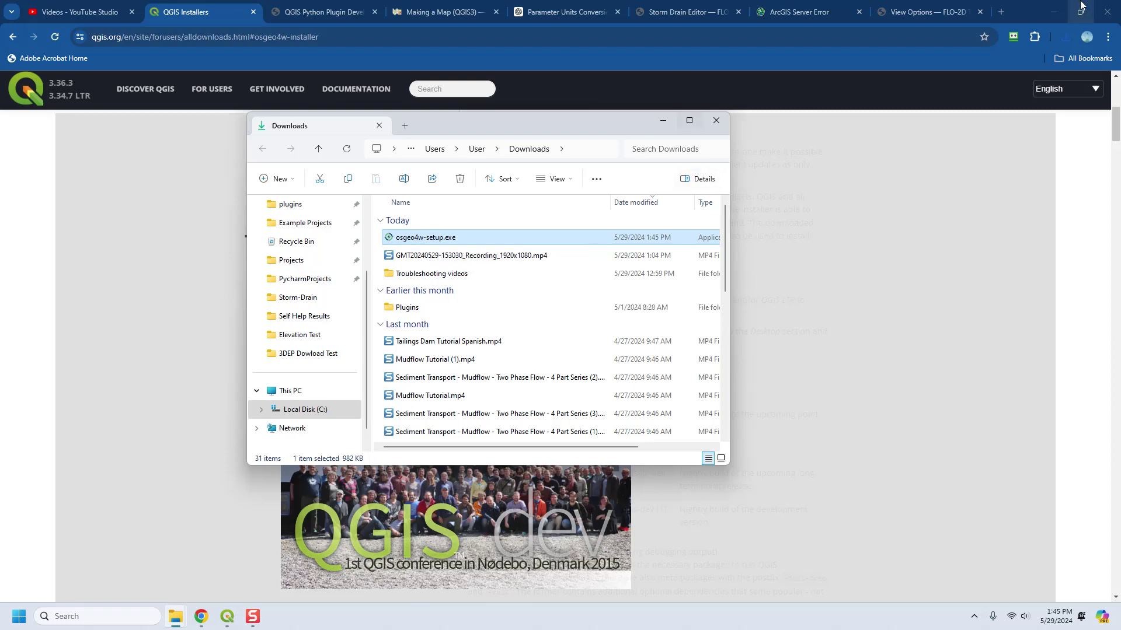
- Minimise Chrome, close the duplicate Downloads window and push Explorer aside to reveal QGIS
left_click(1055, 10)
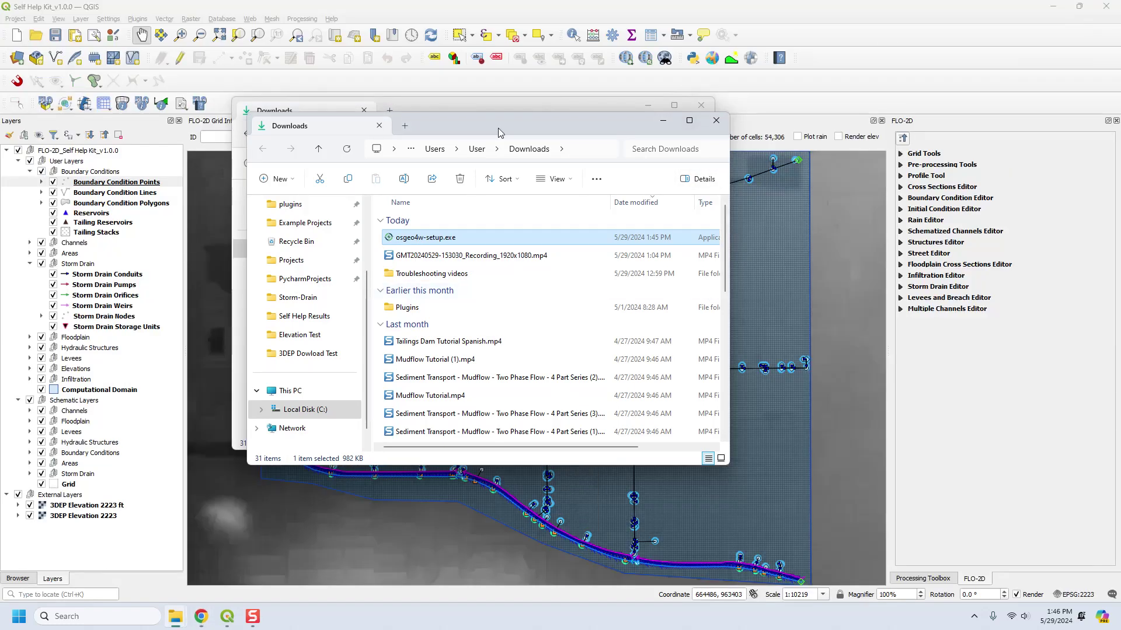
left_click_drag(498, 127, 512, 181)
left_click(701, 105)
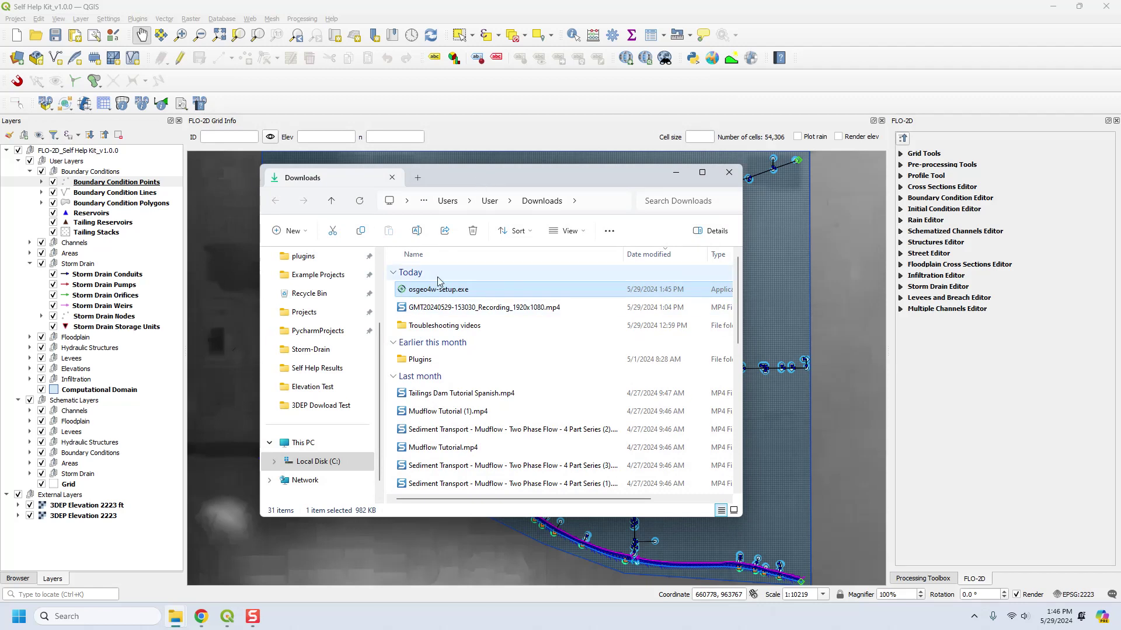
left_click_drag(492, 173, 1120, 175)
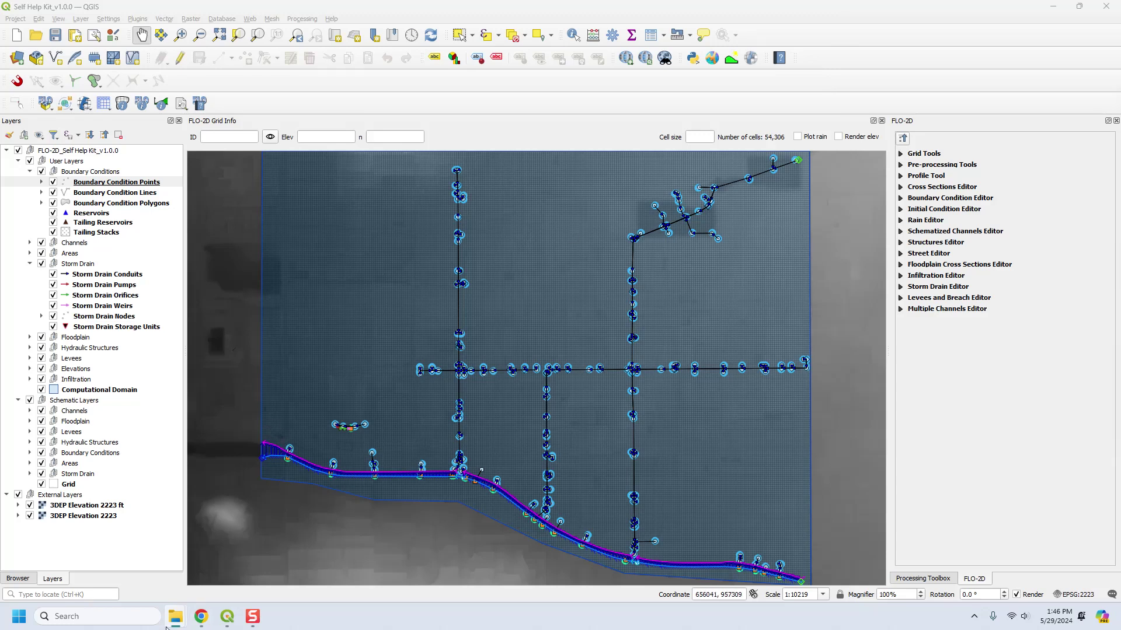
mouse_move(176, 625)
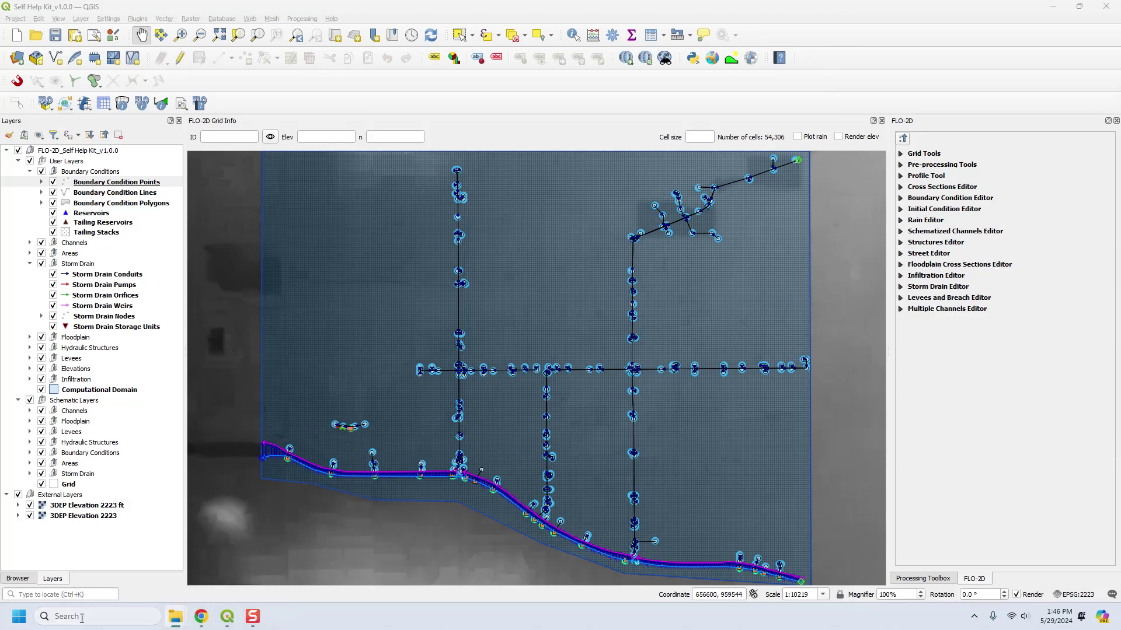
left_click(153, 587)
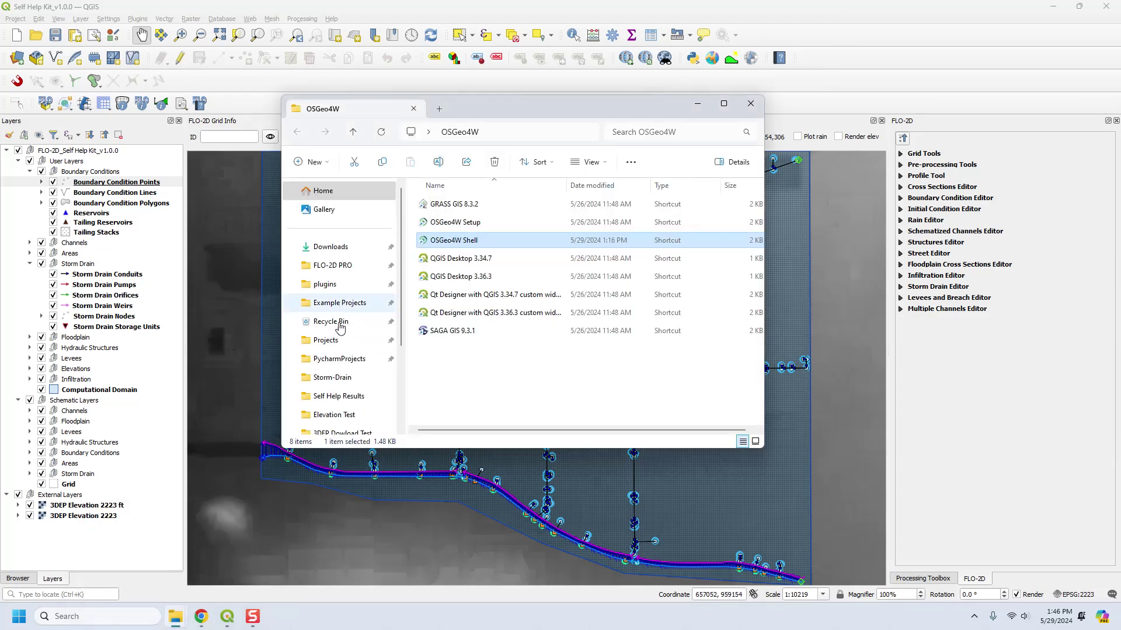
scroll(385, 397, "down", 3)
left_click(339, 373)
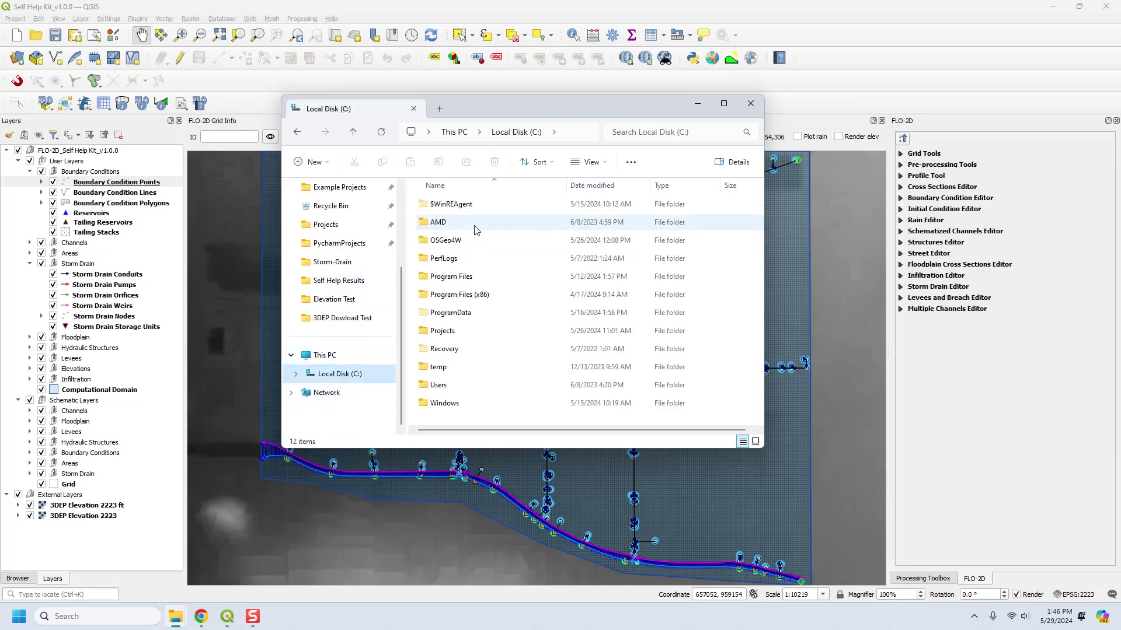
left_click(447, 242)
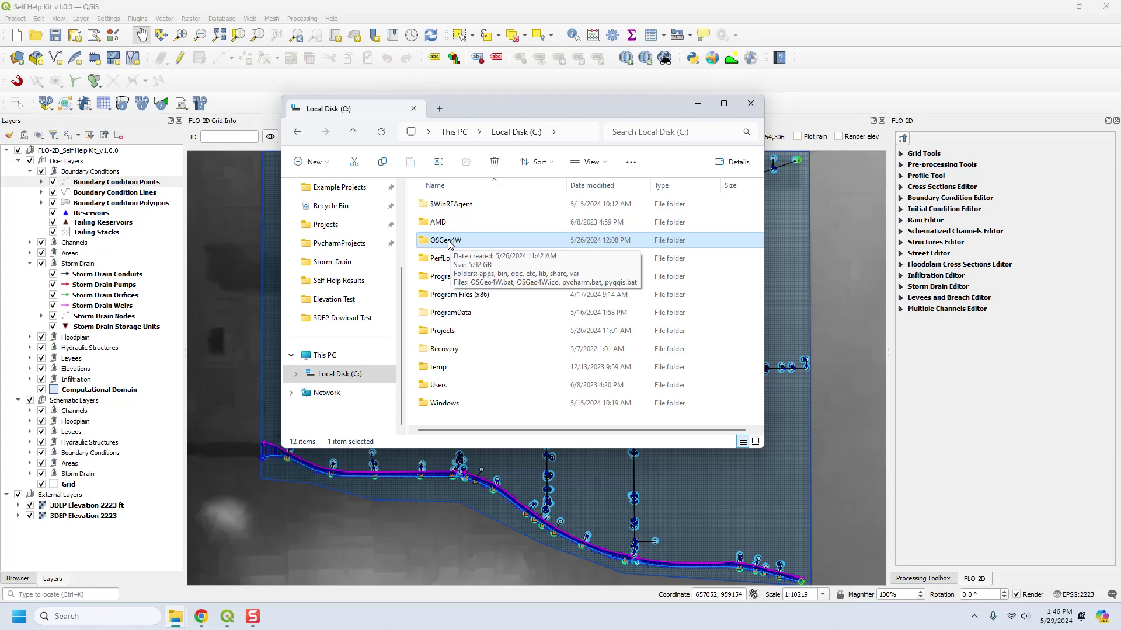
double_click(448, 245)
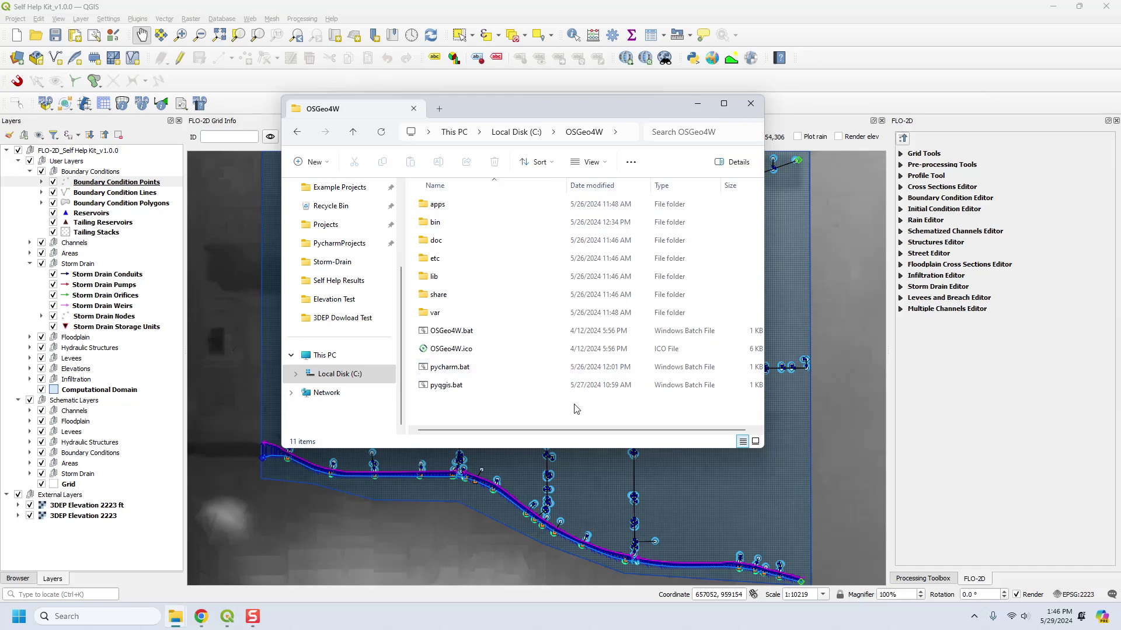
left_click_drag(459, 417, 453, 366)
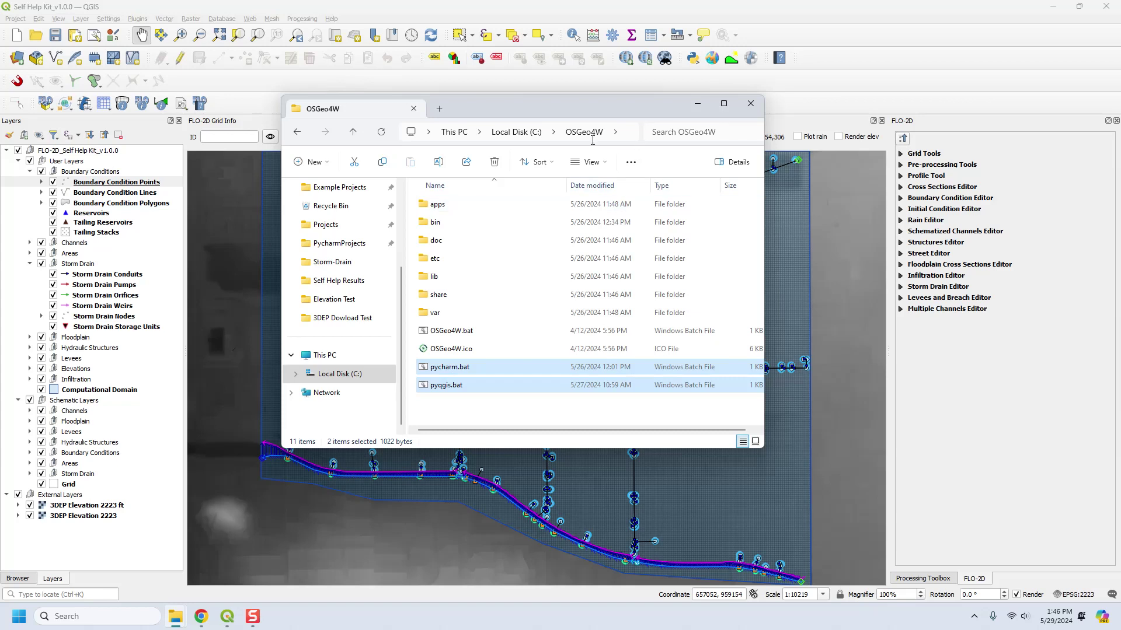
left_click(697, 103)
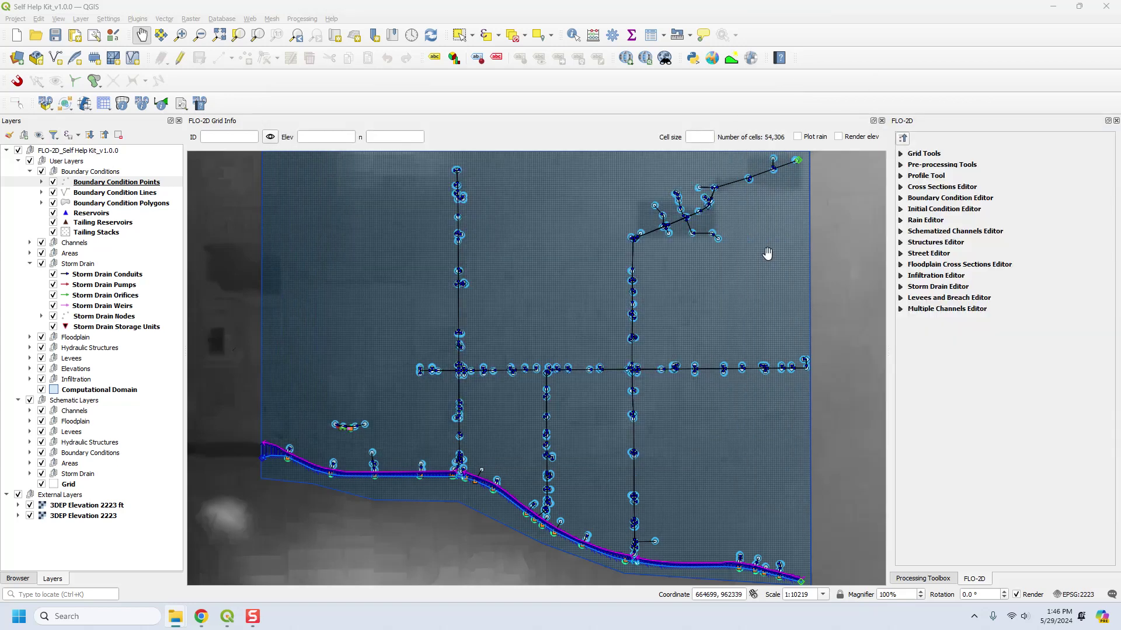
- Inspect the OSGeo4W folder on Local Disk (C:), then minimise QGIS to show the desktop
mouse_move(175, 622)
key("alt+Tab")
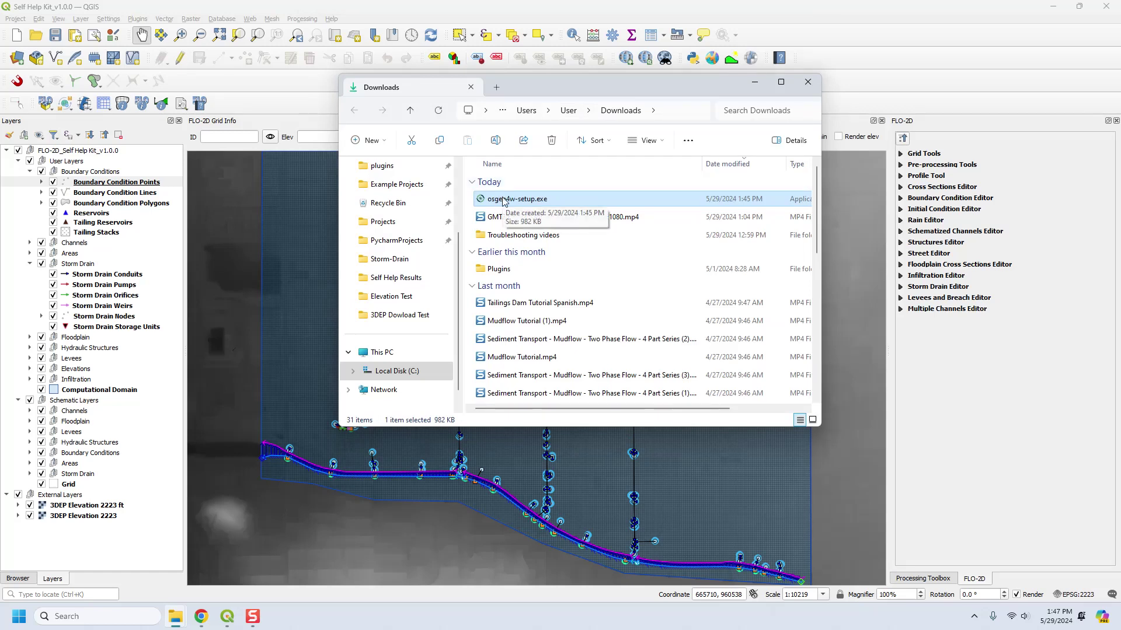
left_click(416, 371)
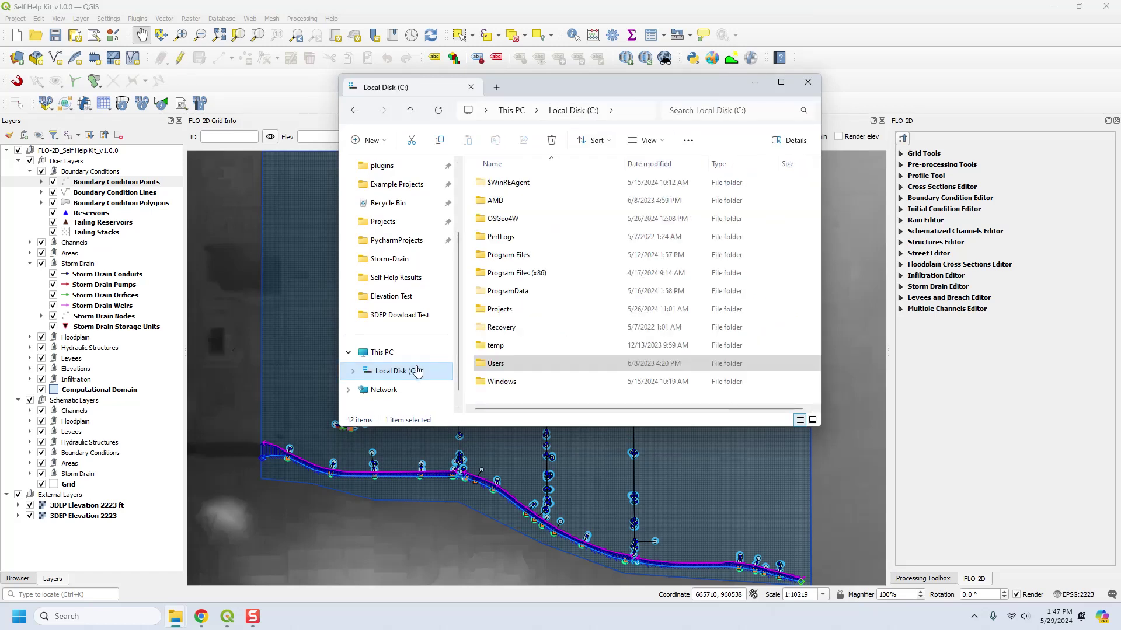
double_click(503, 220)
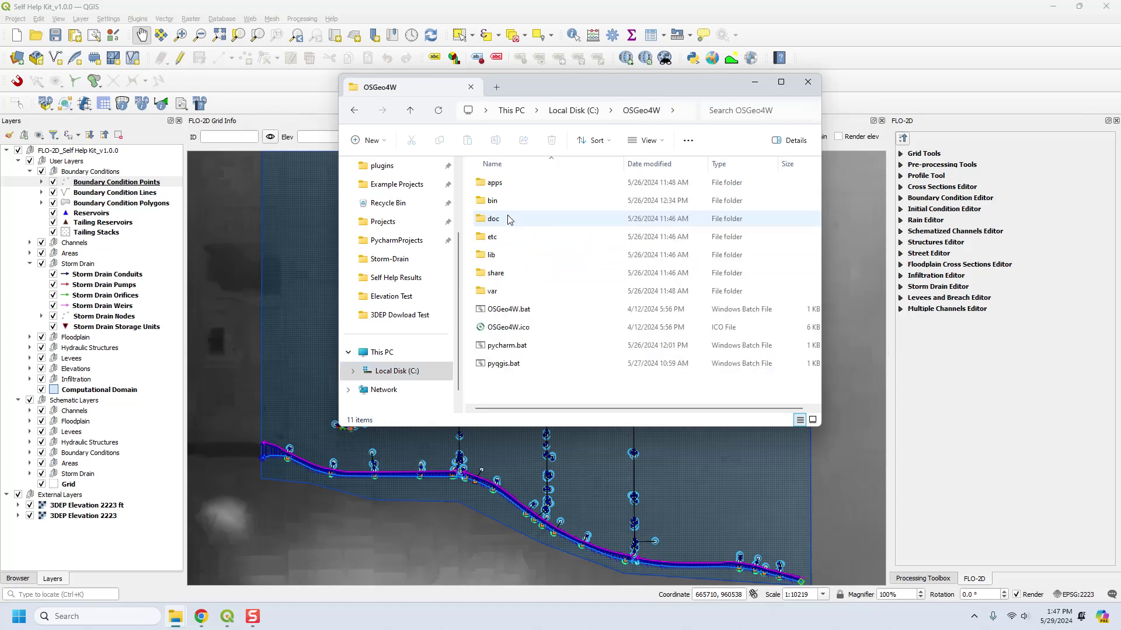
left_click(1052, 6)
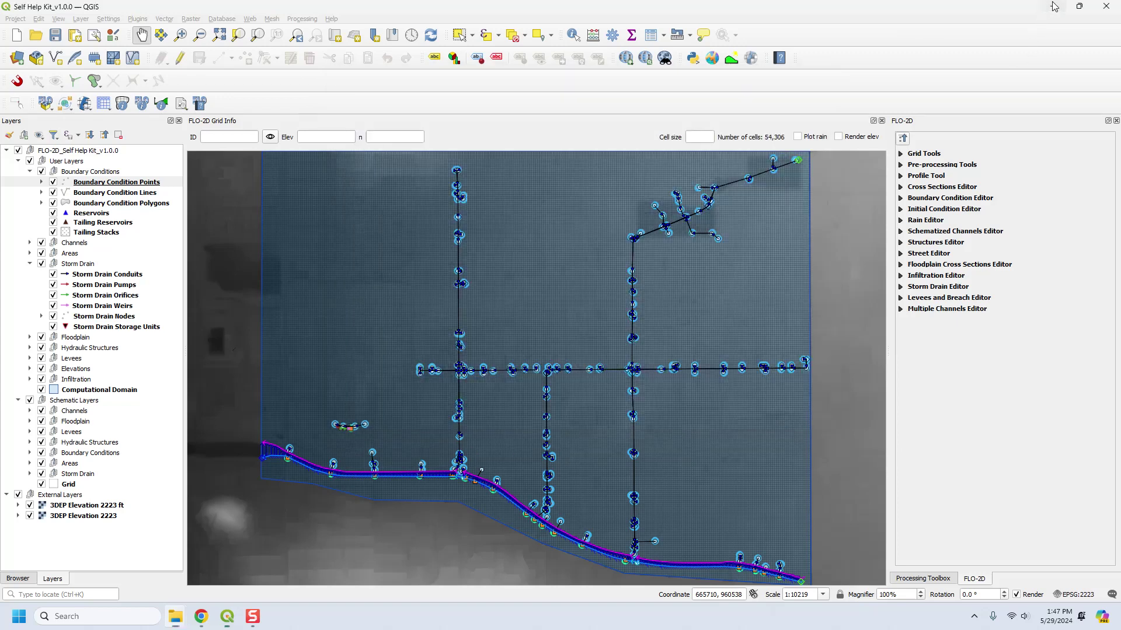
- Open the desktop OSGeo4W shortcuts folder and launch the OSGeo4W Setup shortcut
left_click(807, 82)
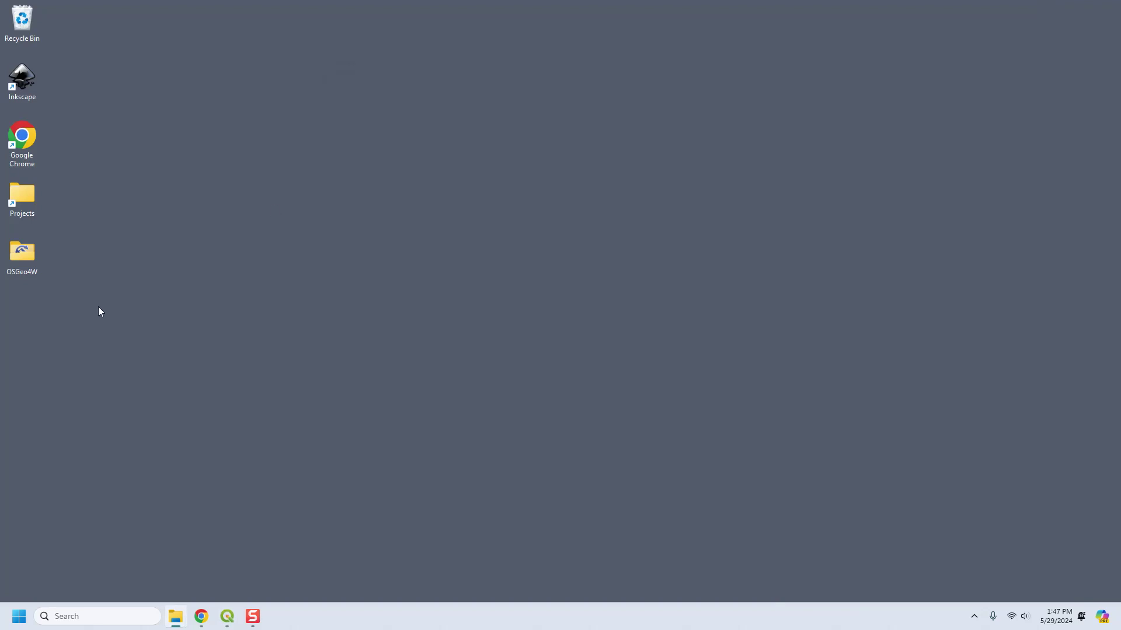
double_click(26, 257)
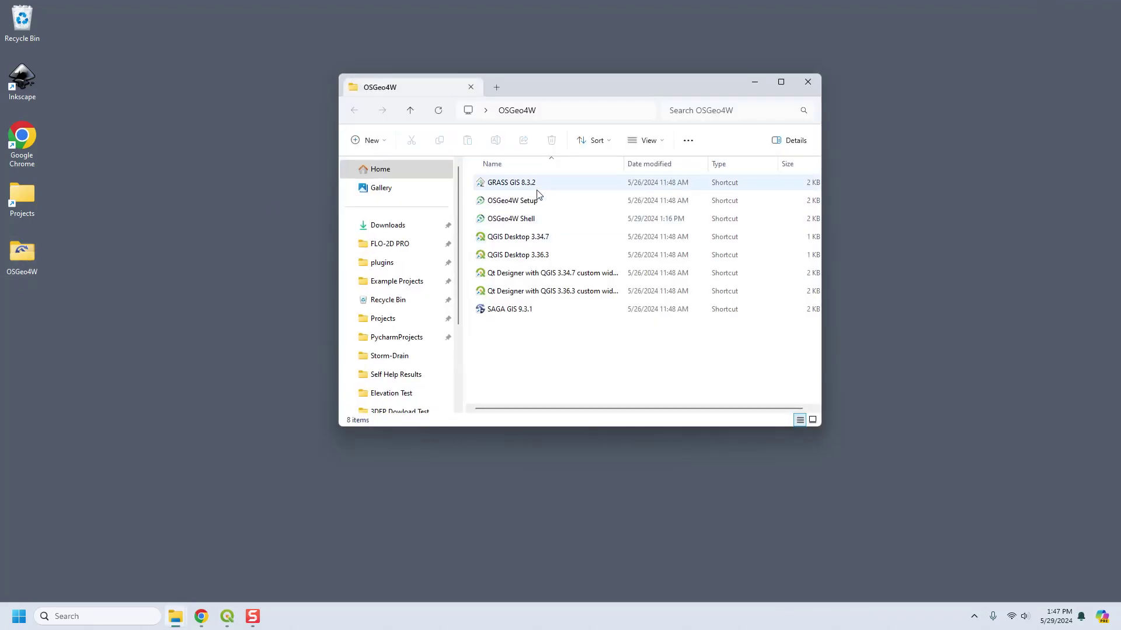
left_click(537, 201)
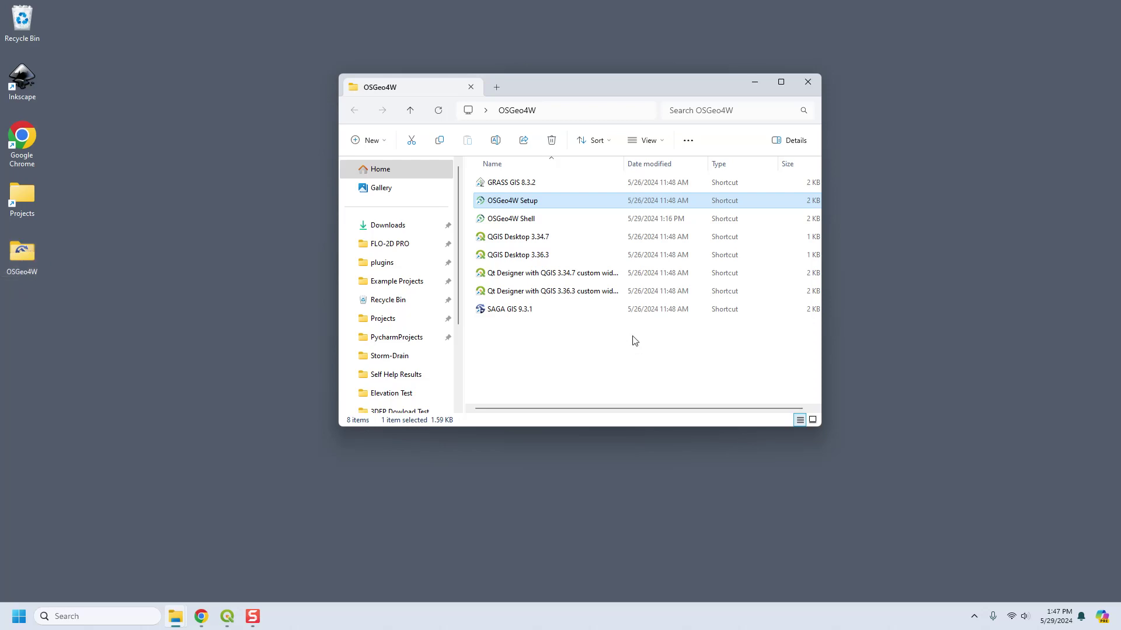
left_click(485, 366)
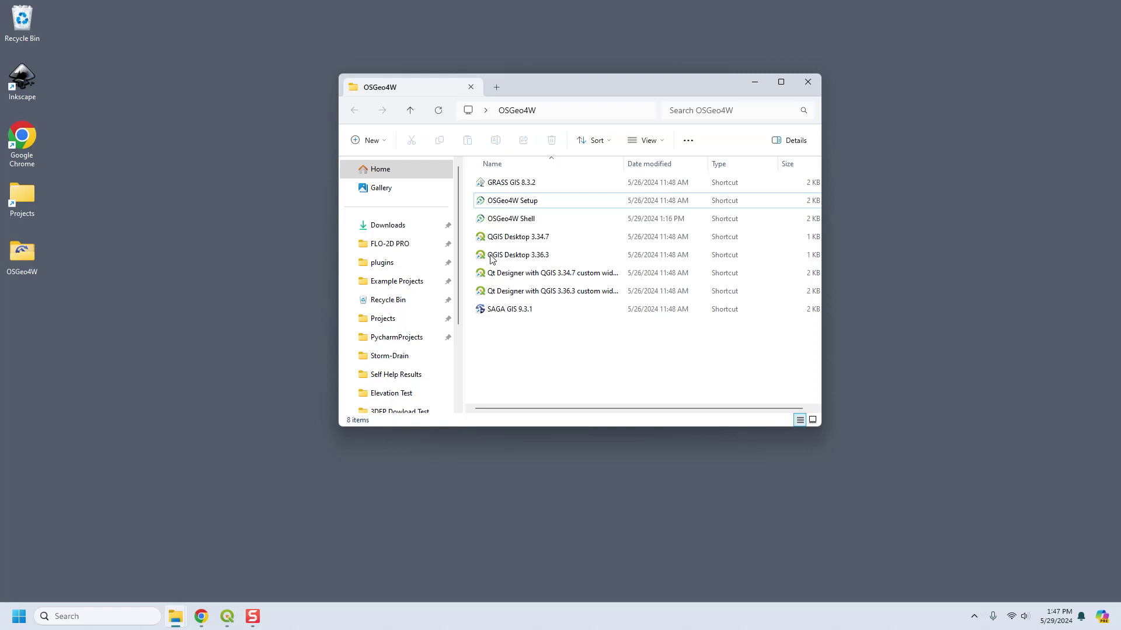
left_click(508, 201)
left_click(500, 352)
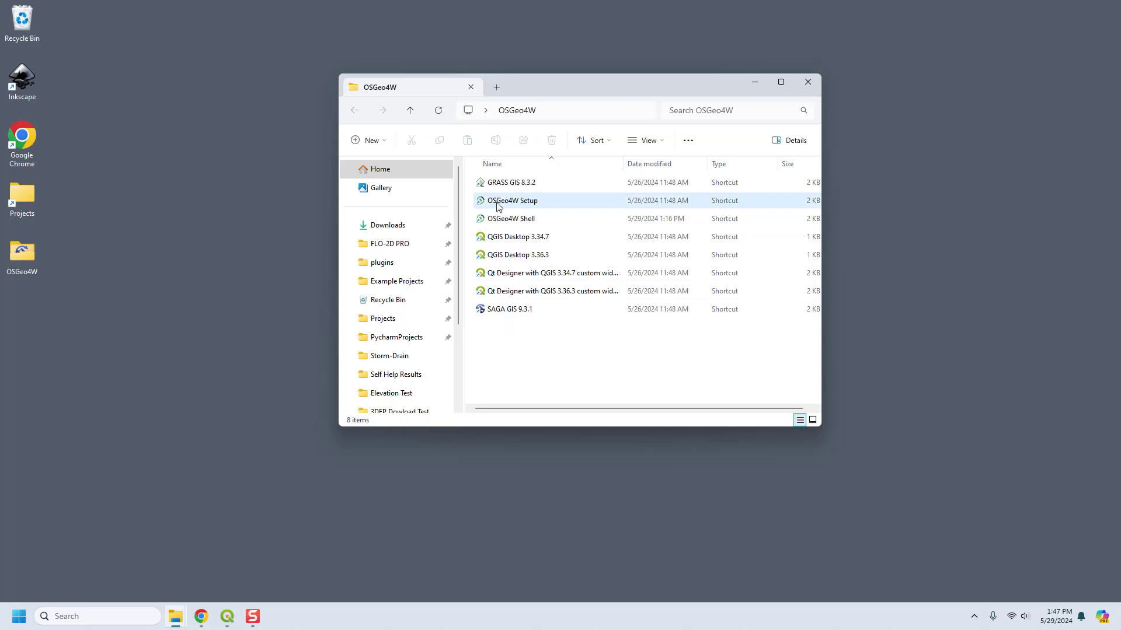
double_click(498, 201)
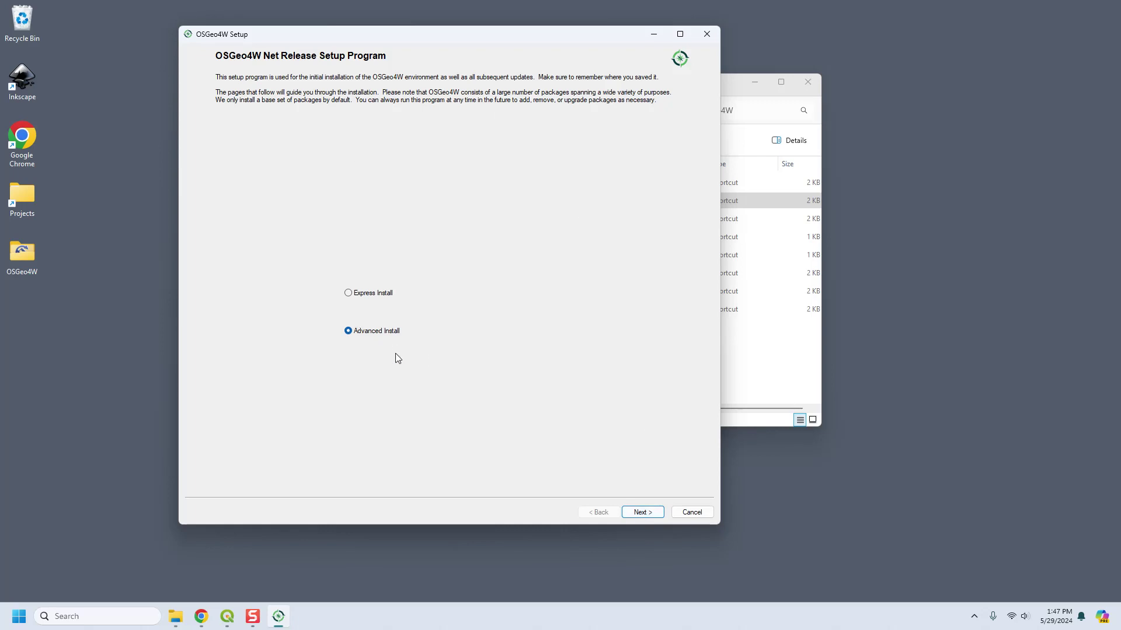
- Choose Advanced Install from the Internet and enable the Create icon on Desktop option
left_click(640, 513)
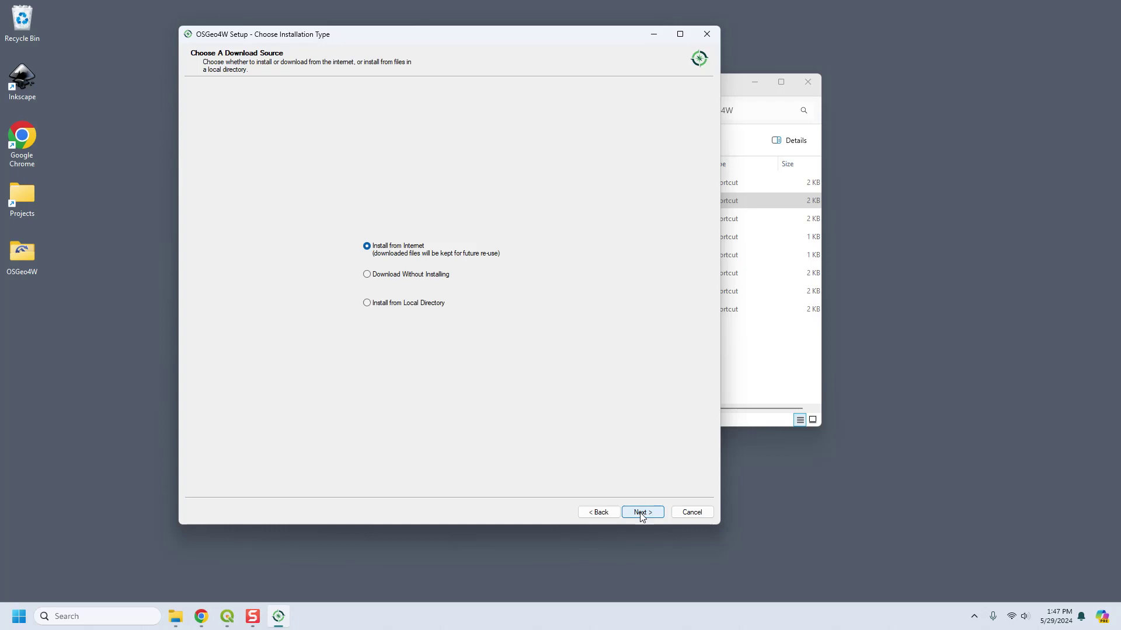
left_click(640, 513)
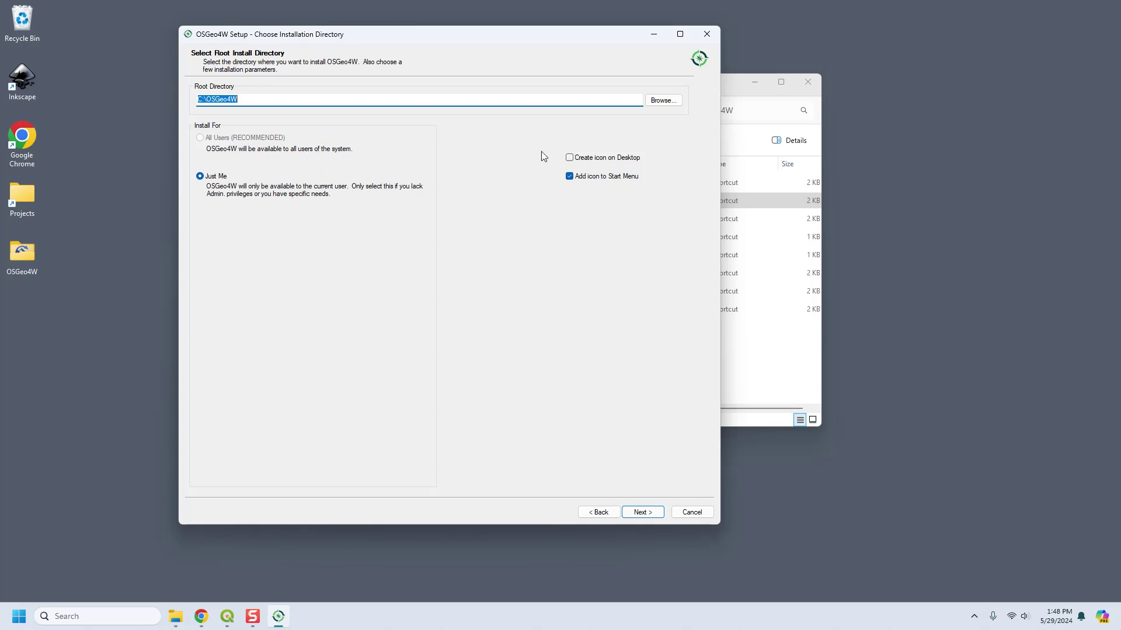
left_click(570, 158)
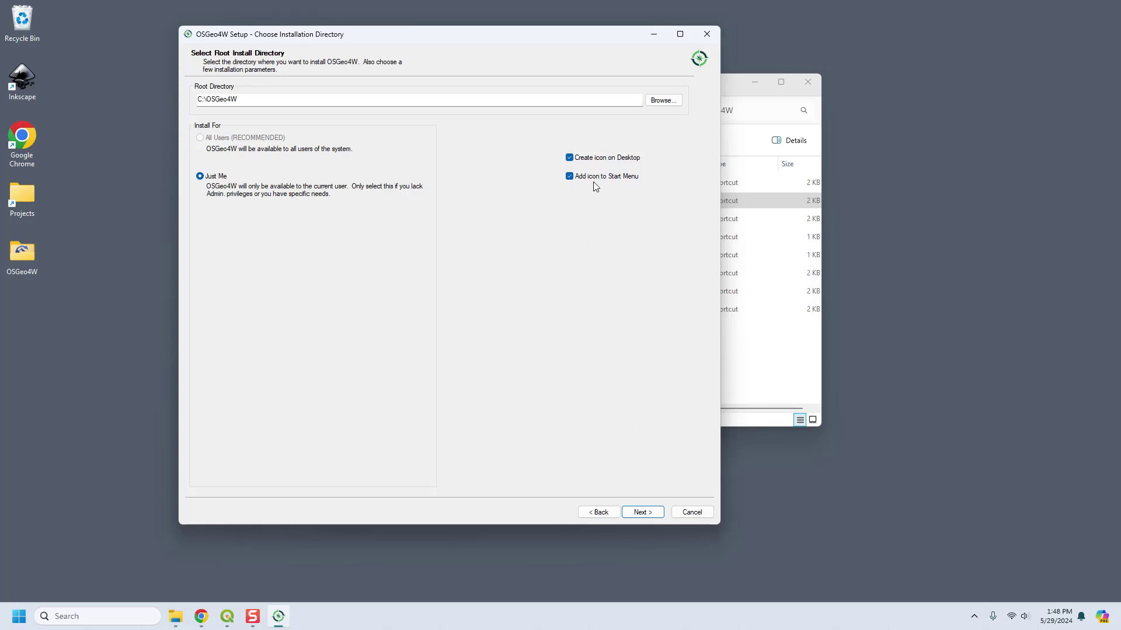
- Accept the C:\OSGeo4W directory, default package directory, system proxy and download.osgeo.org site
left_click(640, 513)
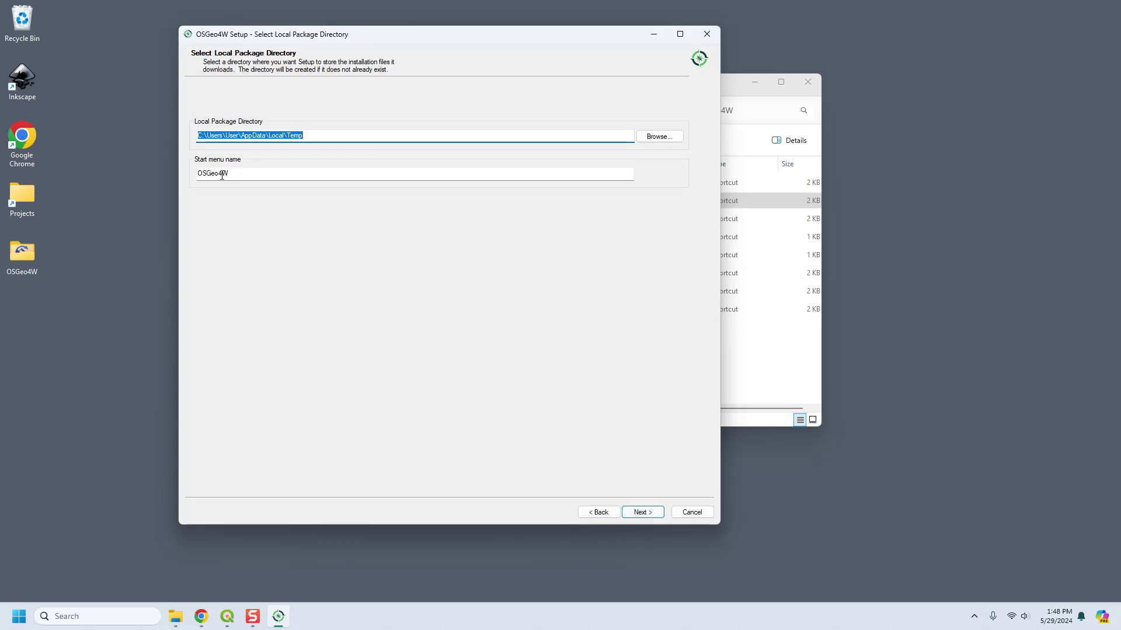
left_click(640, 513)
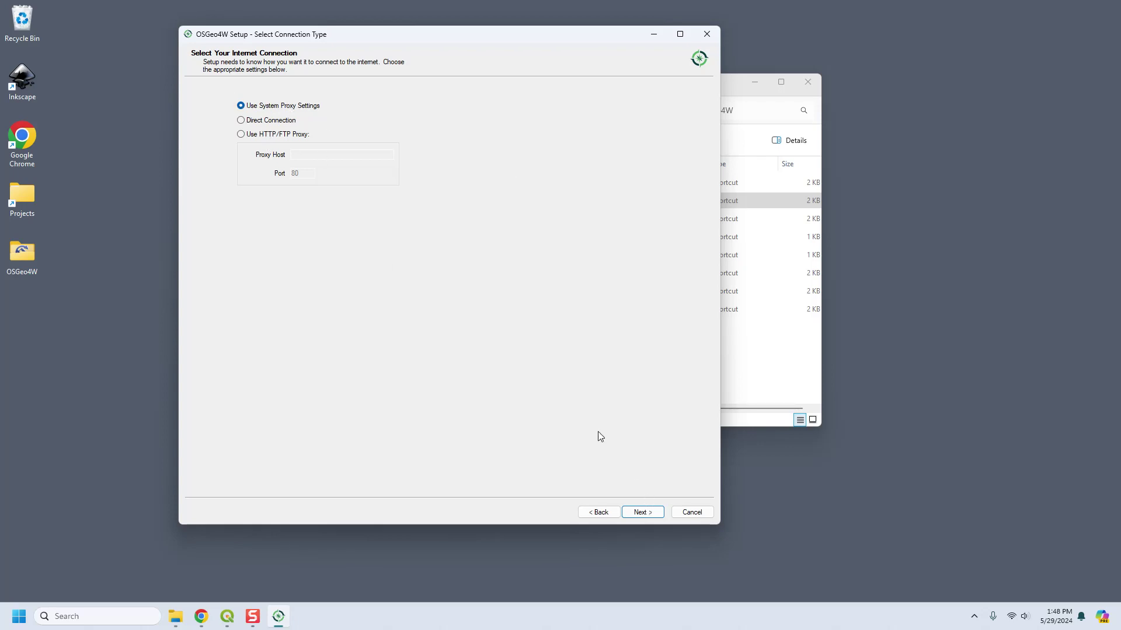
left_click(647, 514)
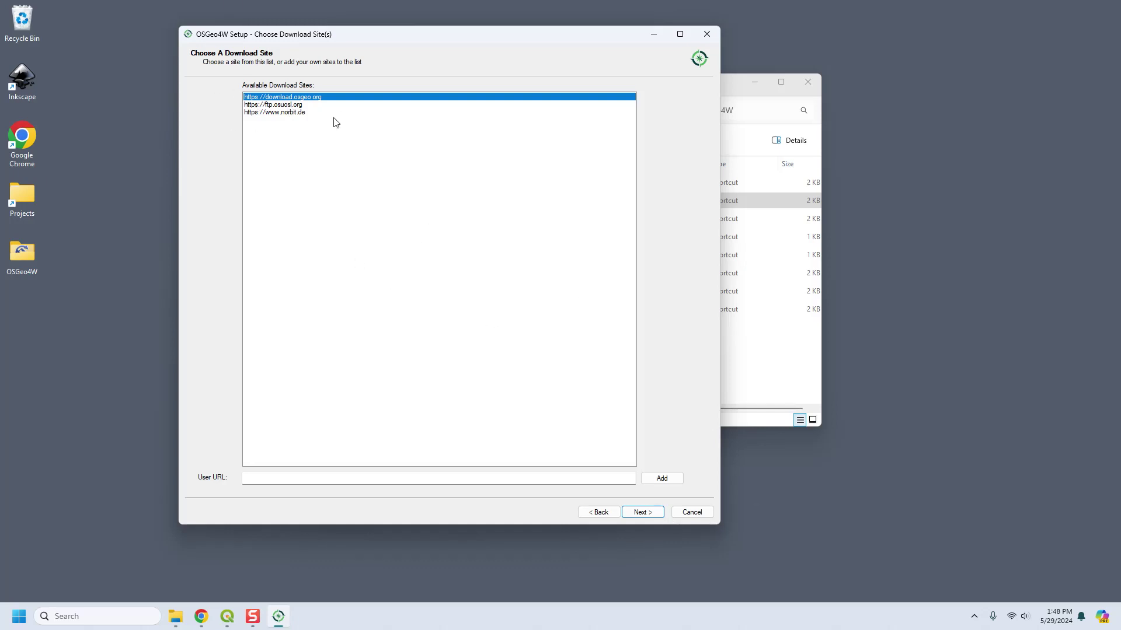
left_click(644, 514)
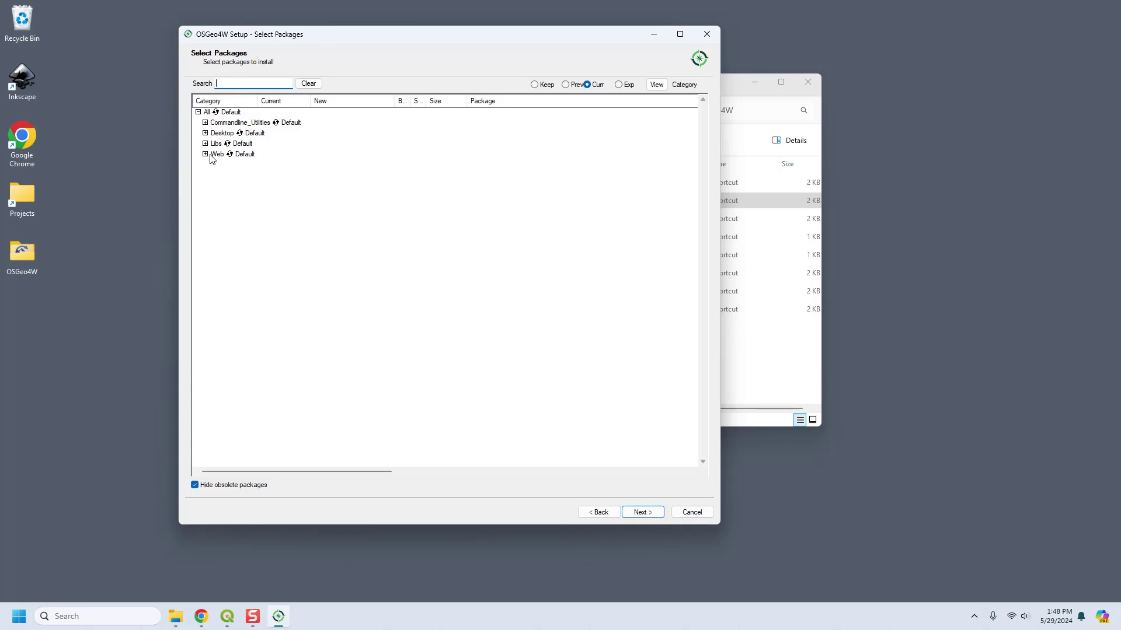
left_click(205, 123)
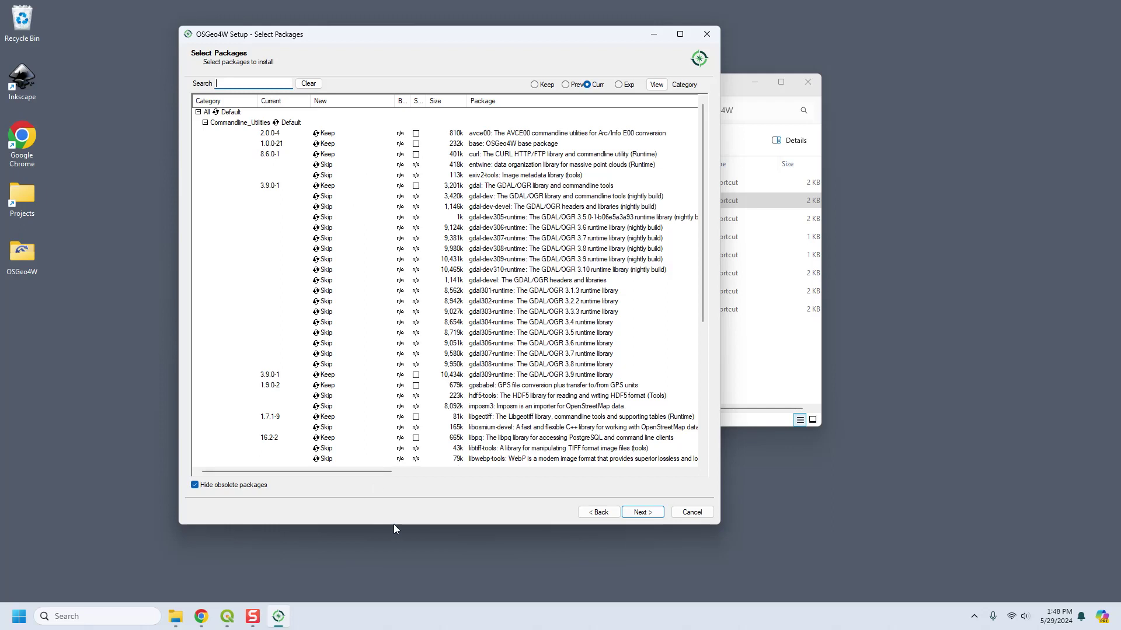
left_click(205, 123)
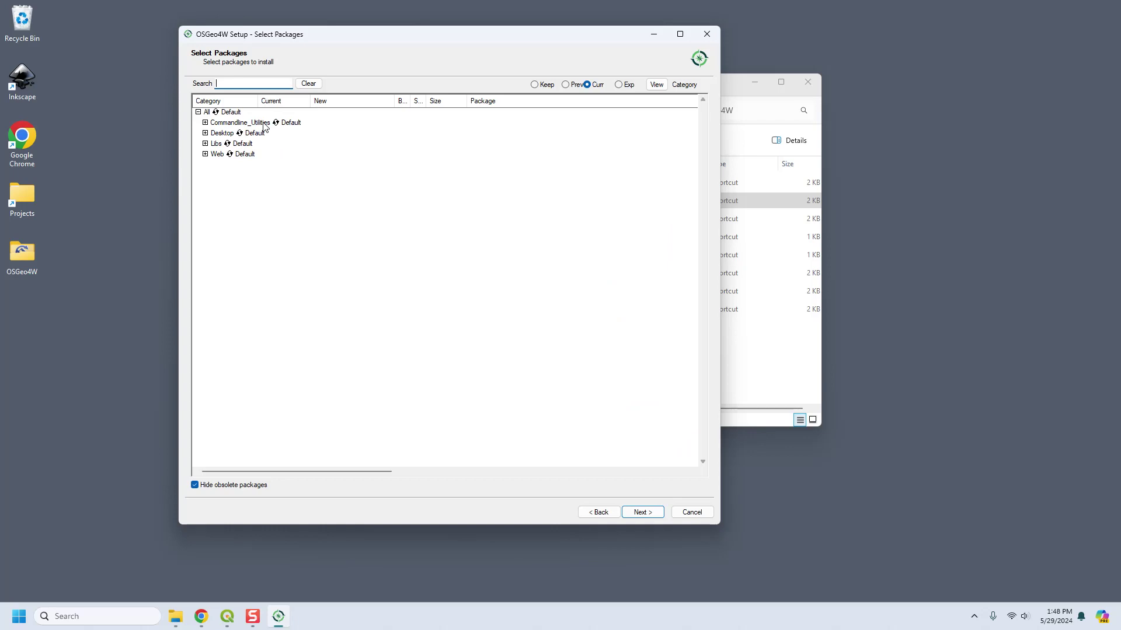
left_click(205, 133)
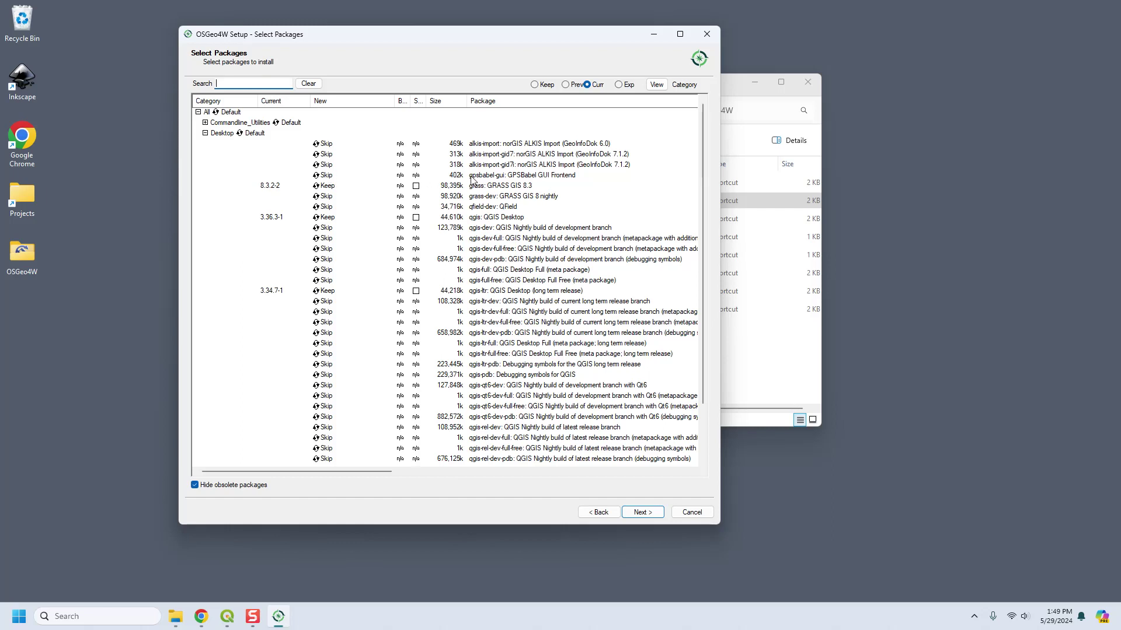
left_click(325, 176)
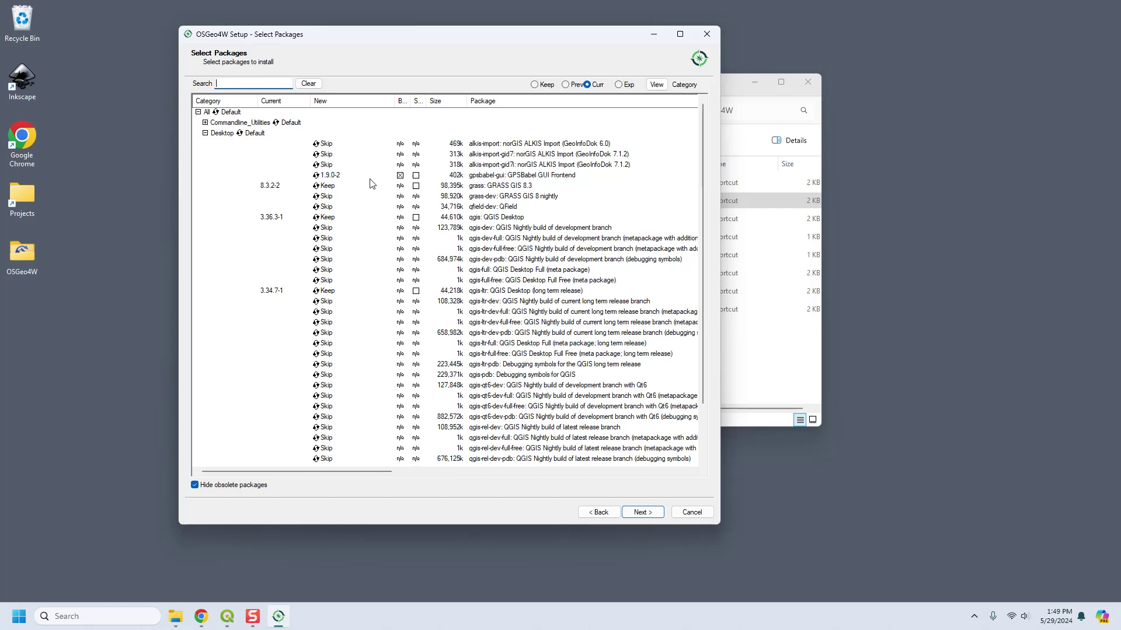
left_click(328, 178)
scroll(702, 204, "down", 1)
scroll(701, 216, "down", 2)
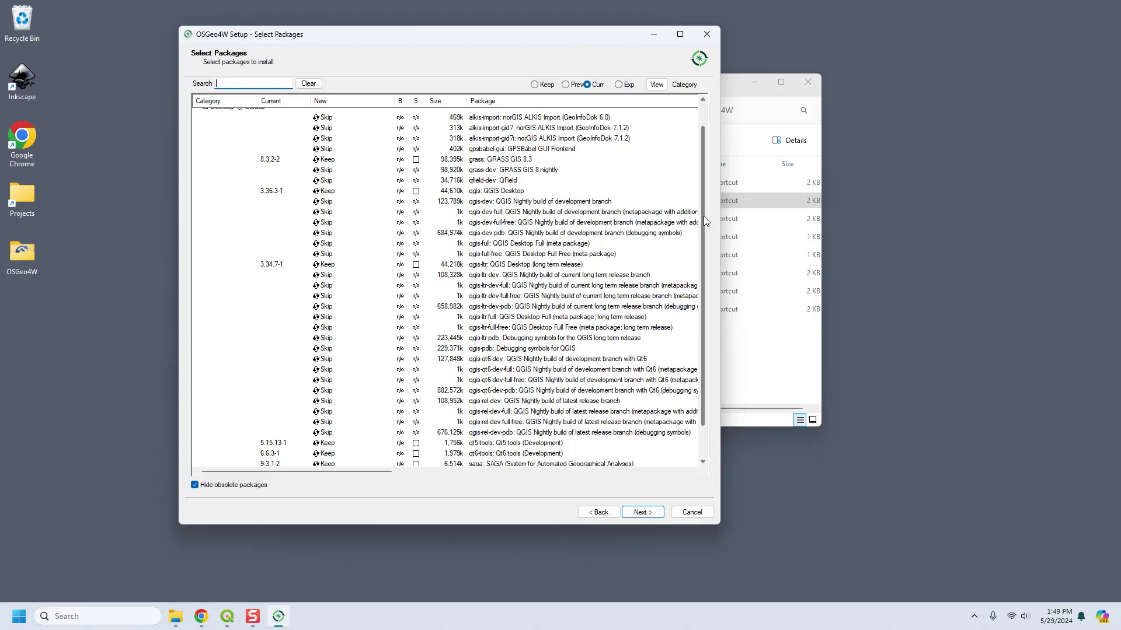
left_click_drag(704, 217, 704, 259)
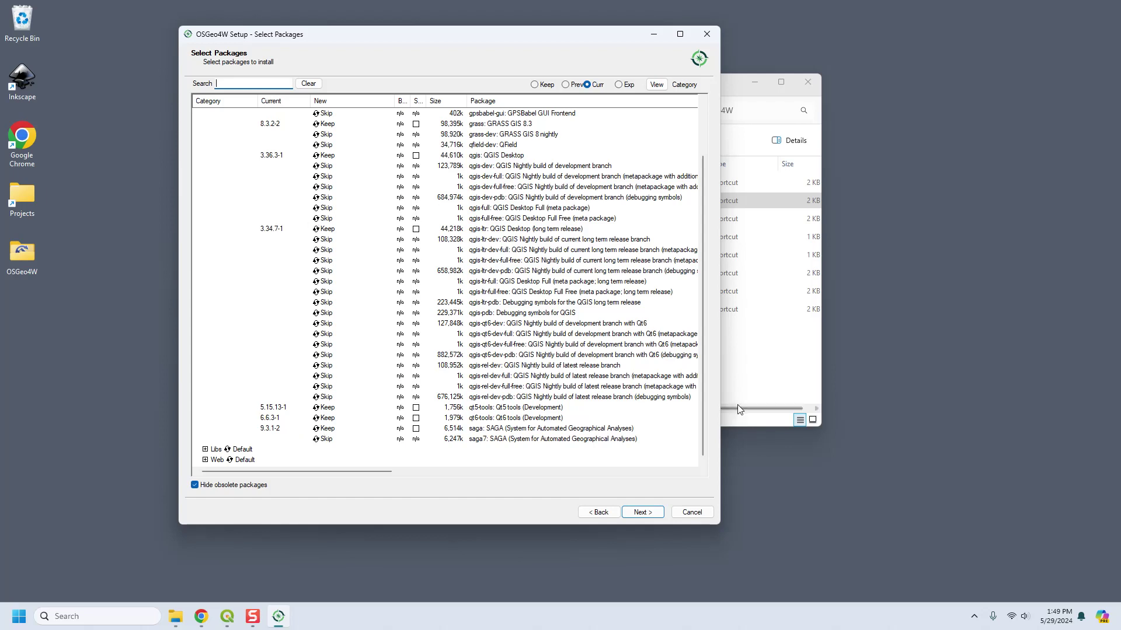
scroll(701, 269, "up", 2)
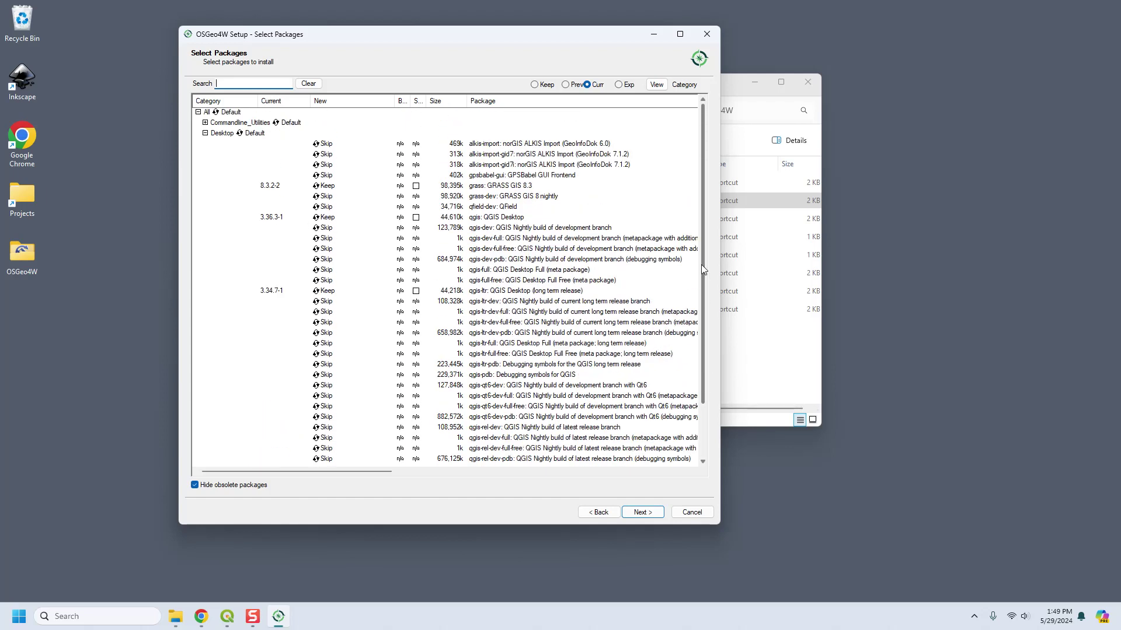
left_click(205, 134)
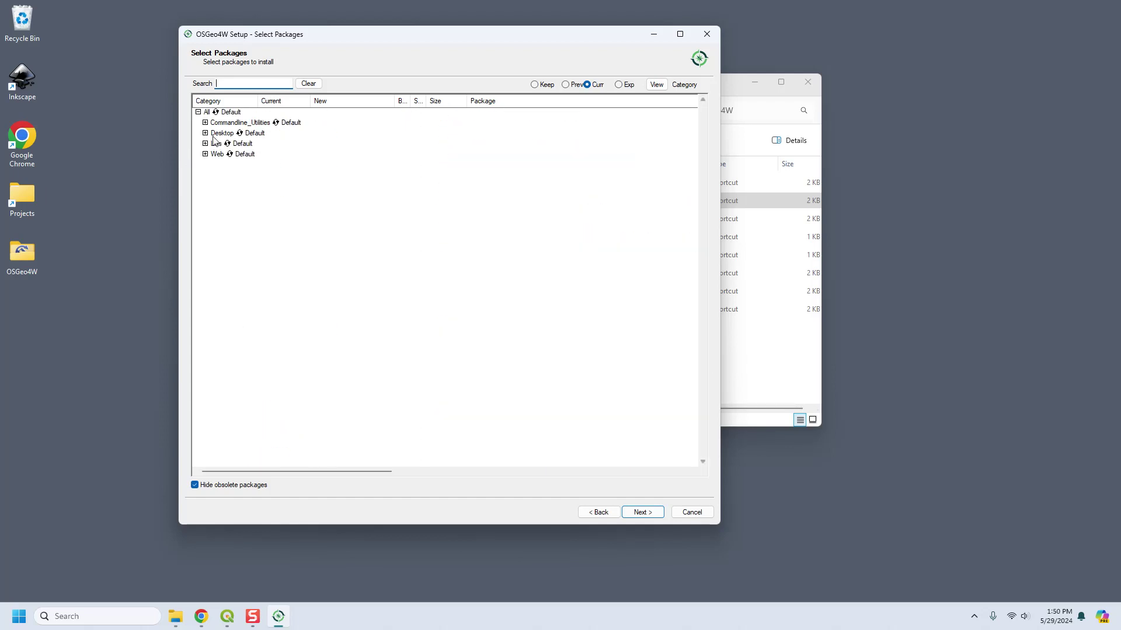
- Expand the Libs category to list its library packages
left_click(205, 144)
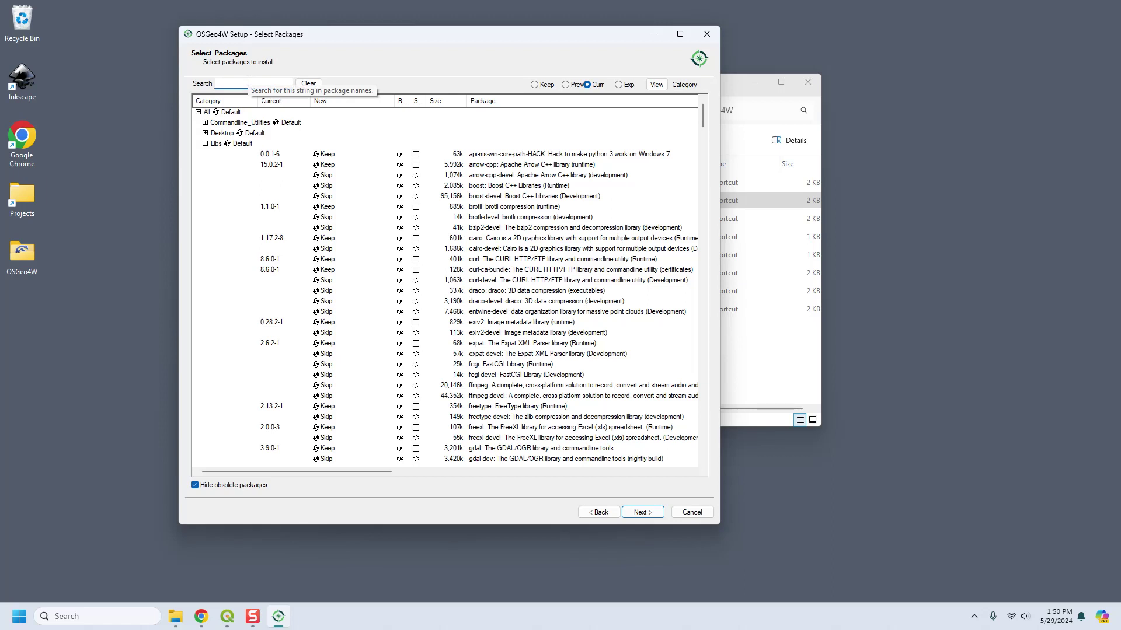
- Search h5py, then hdf5 under Libs, confirming hdf5 1.14.3-1 is set to Keep
type("h")
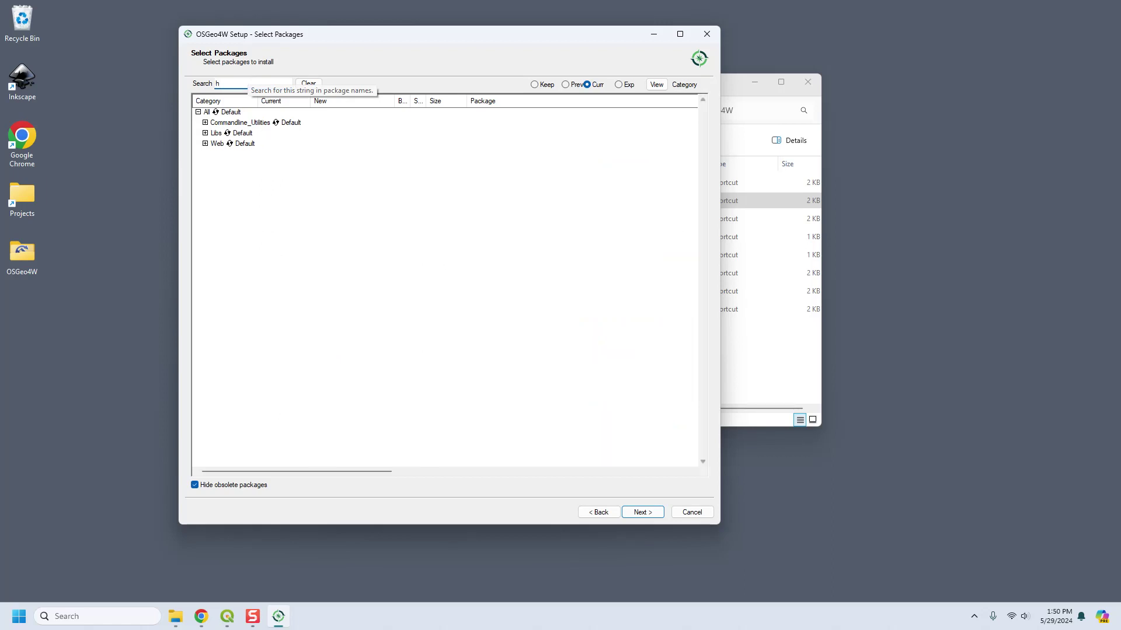
type("5py")
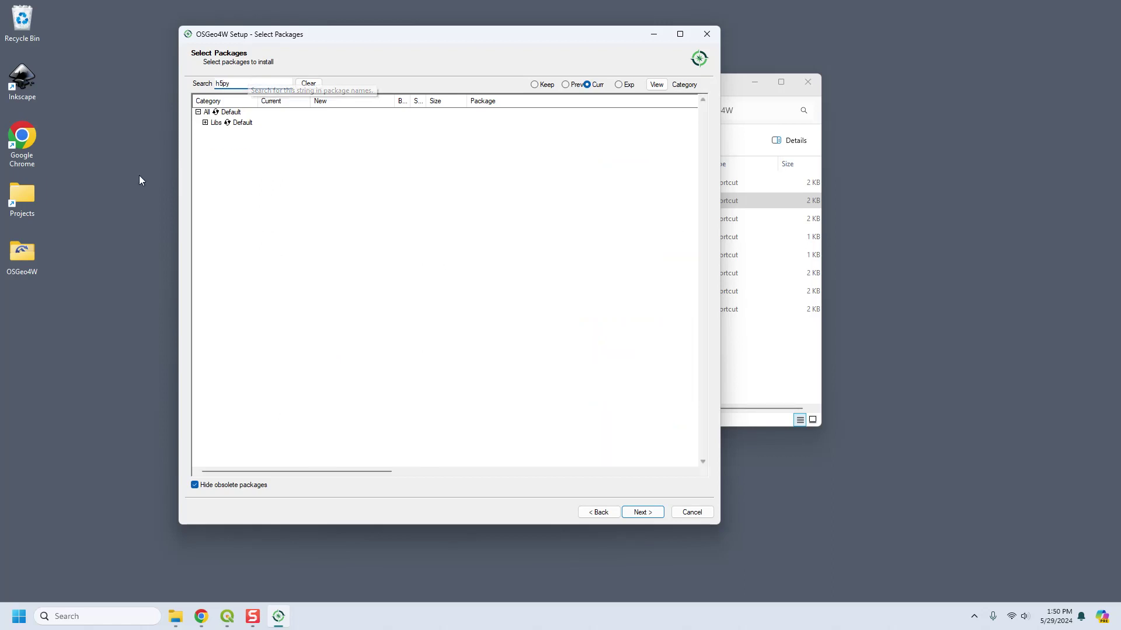
left_click(205, 123)
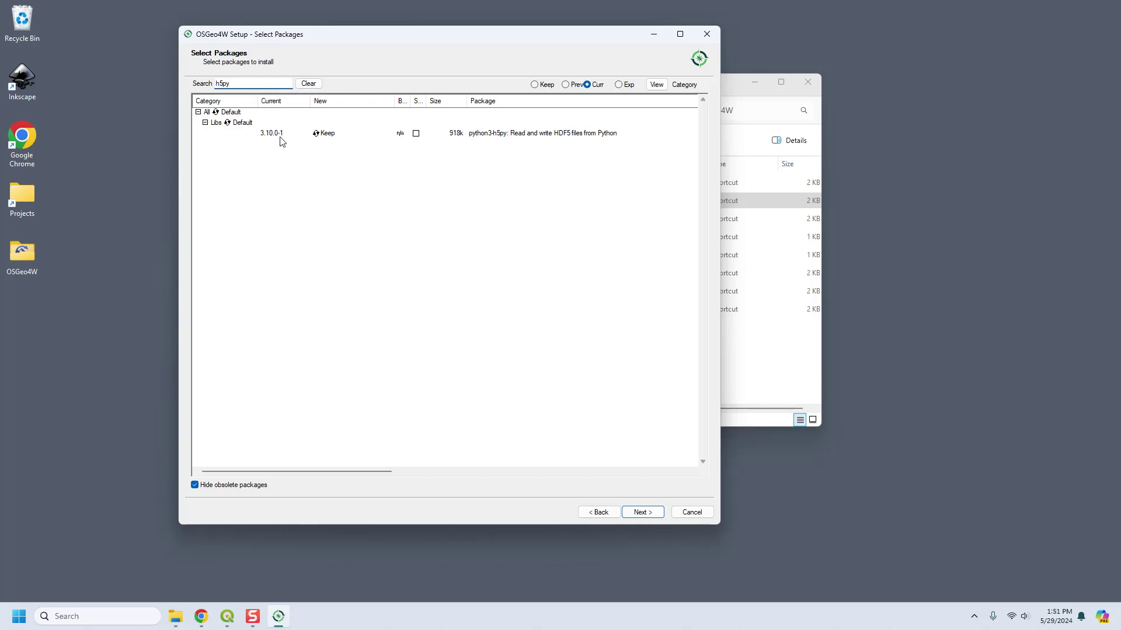
left_click_drag(266, 83, 180, 87)
type("hdf")
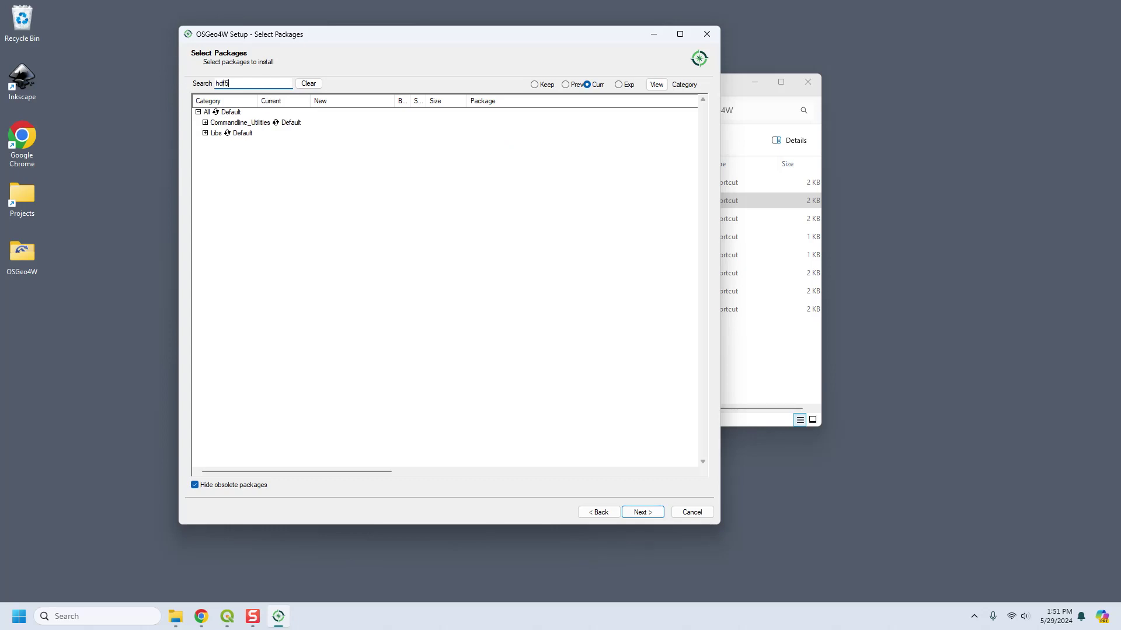
left_click(205, 133)
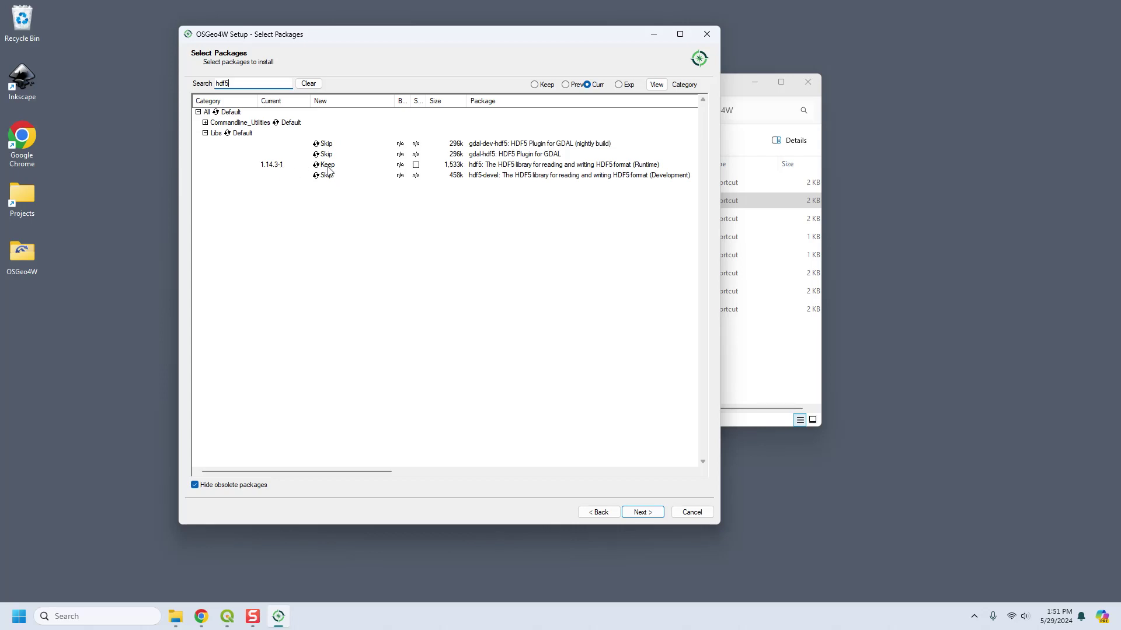
double_click(243, 83)
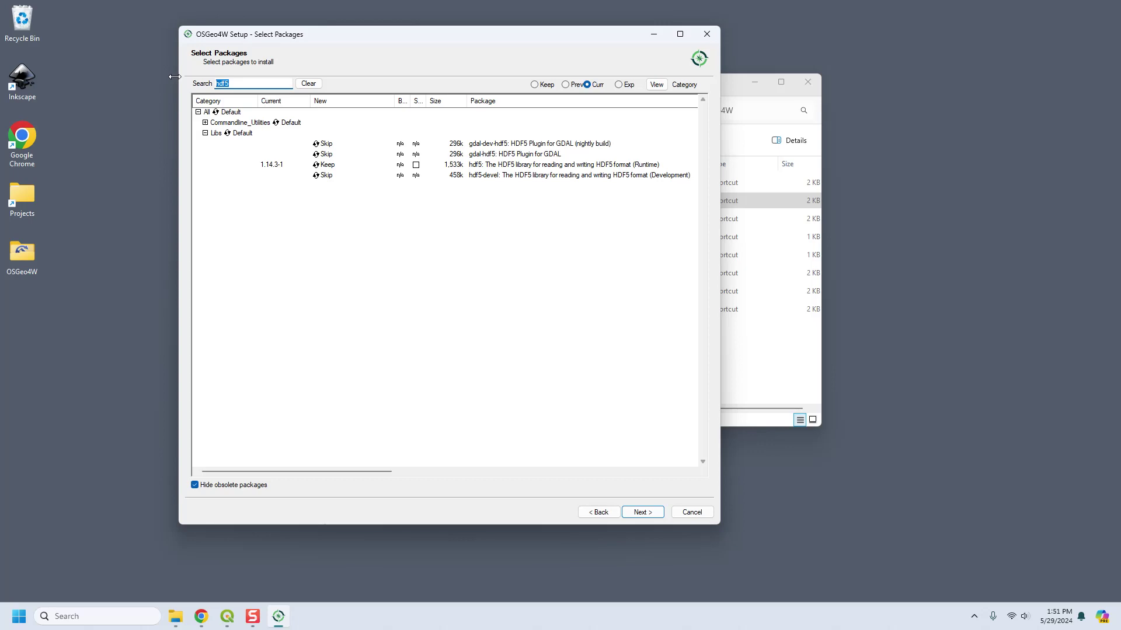
- Search pdal and then pandas, reviewing their packages under Libs
type("pdal")
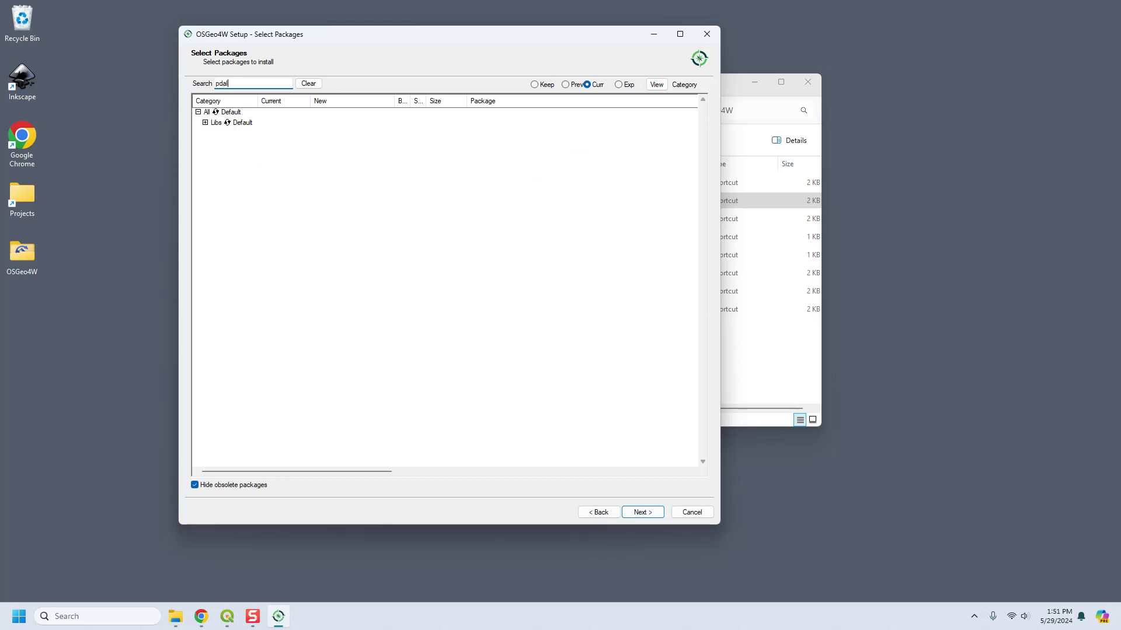
left_click(205, 122)
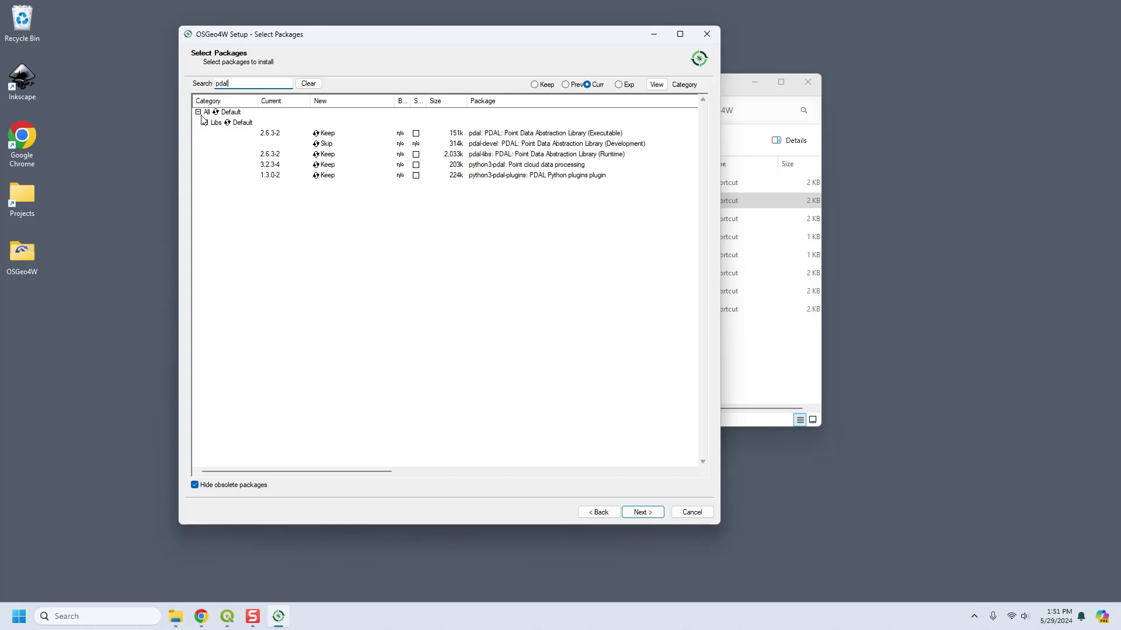
double_click(221, 84)
type("pandas")
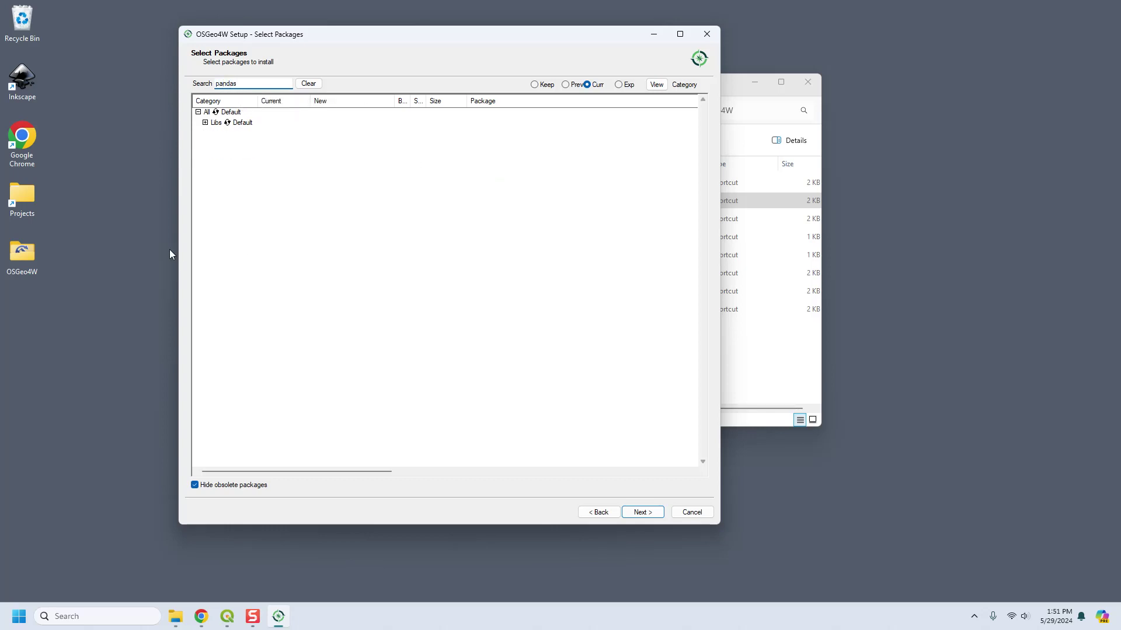
left_click(205, 122)
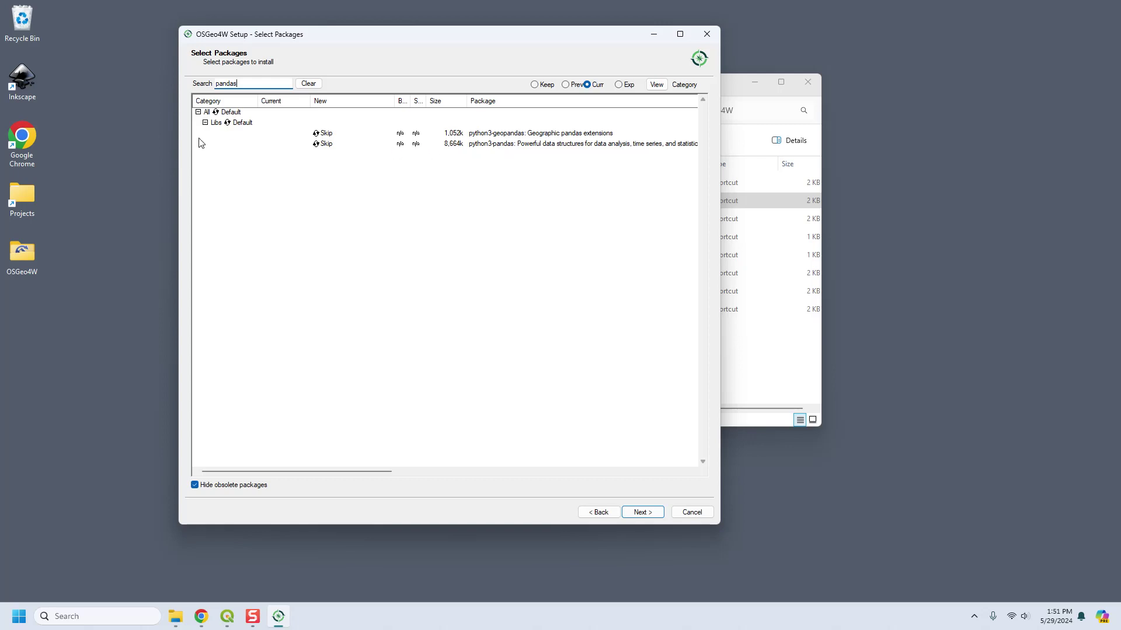
- Search numpy, confirm python3-numpy 1.26.4-1 at Keep, then clear the search filter
left_click_drag(239, 83, 216, 83)
type("nump")
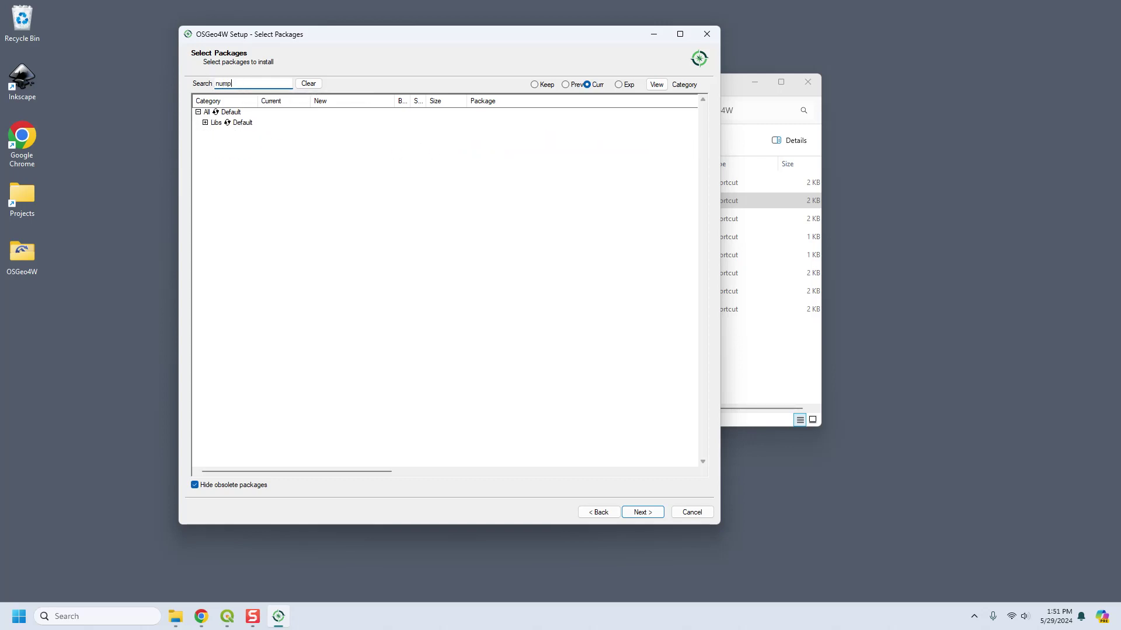
type("y")
left_click(205, 122)
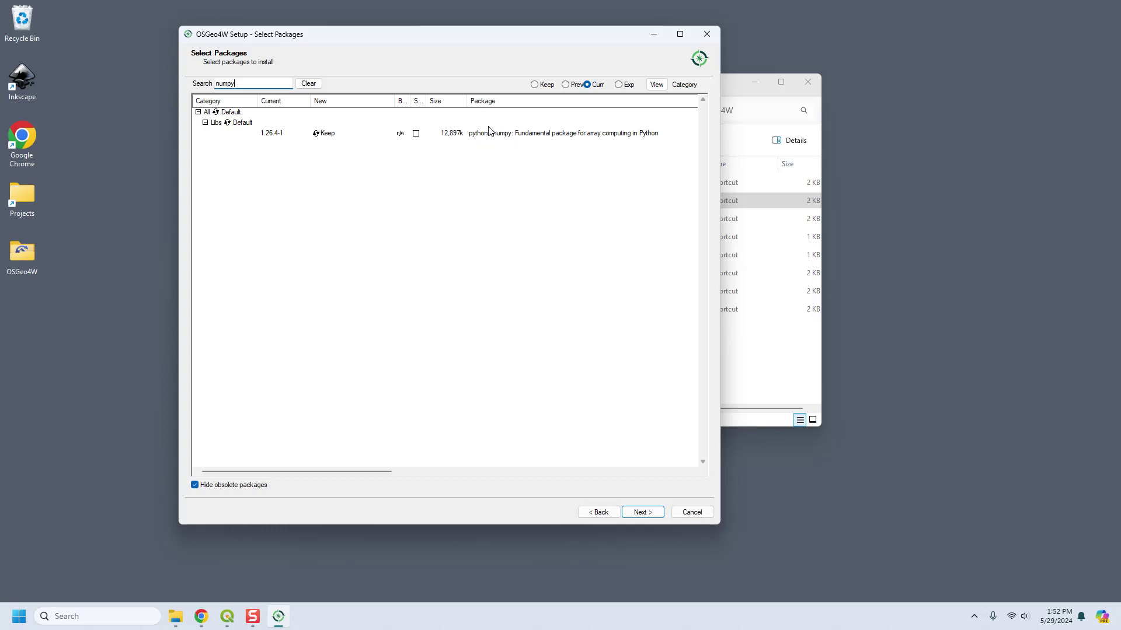
left_click(205, 123)
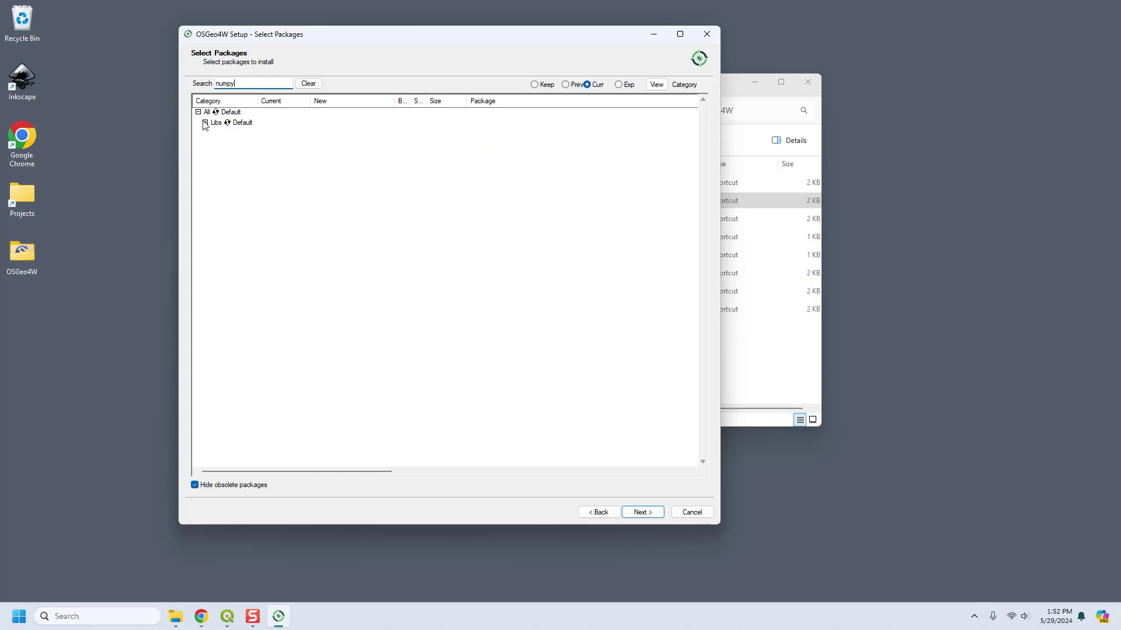
left_click(309, 83)
left_click(274, 85)
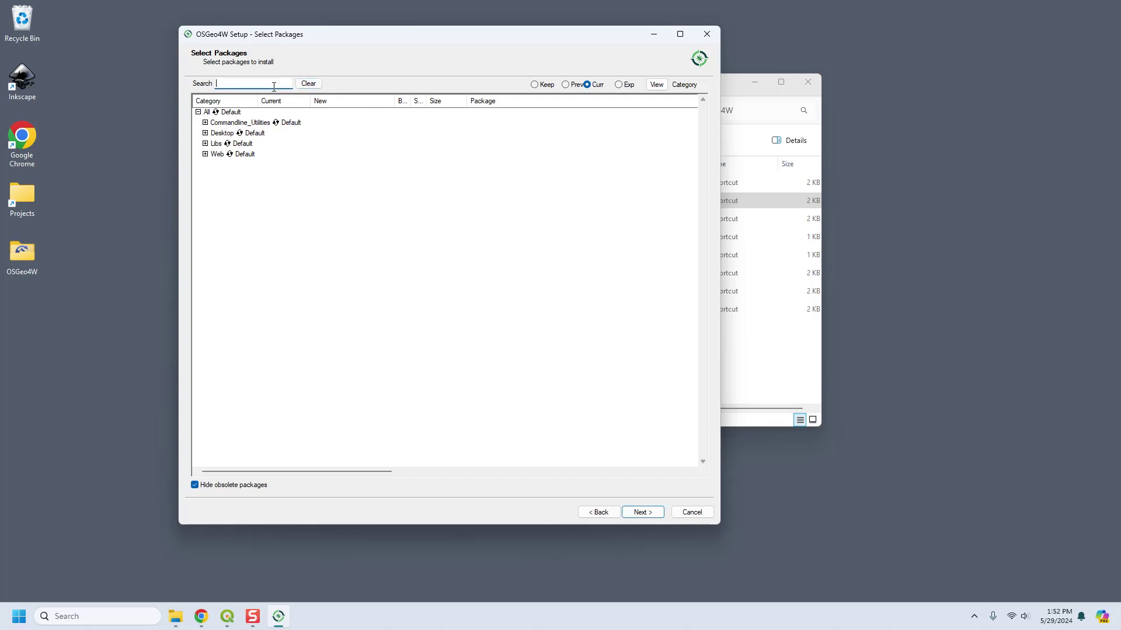
- Search dask with no results, erase it, then finish setup with nothing to install
type("dask")
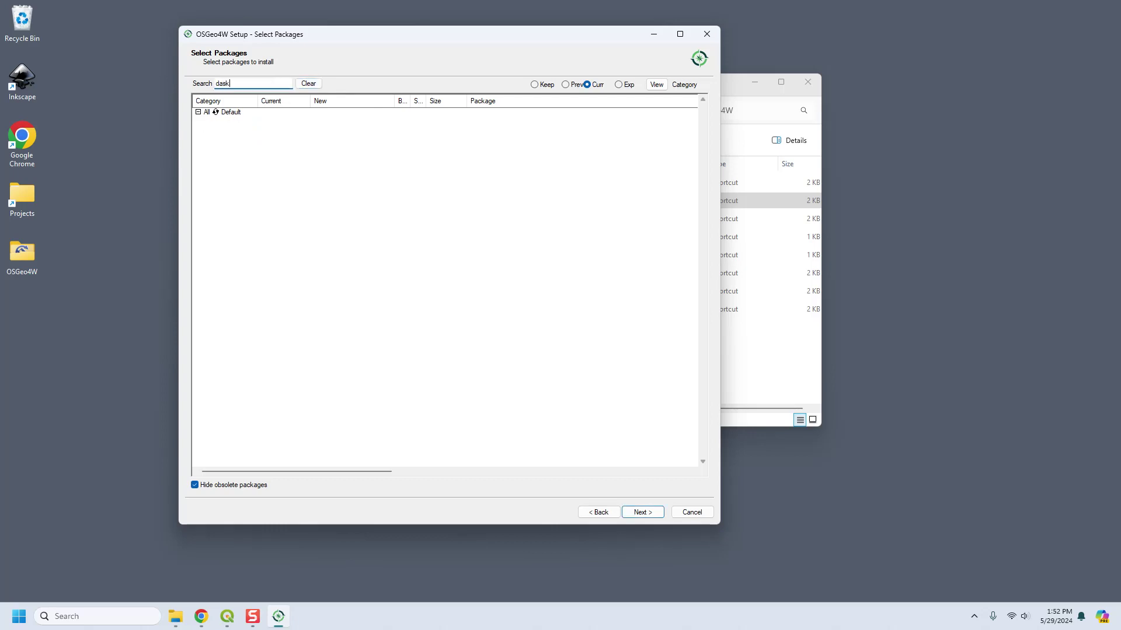
key("BackSpace")
key("BackSpace")
key("BackSpace")
key("BackSpace")
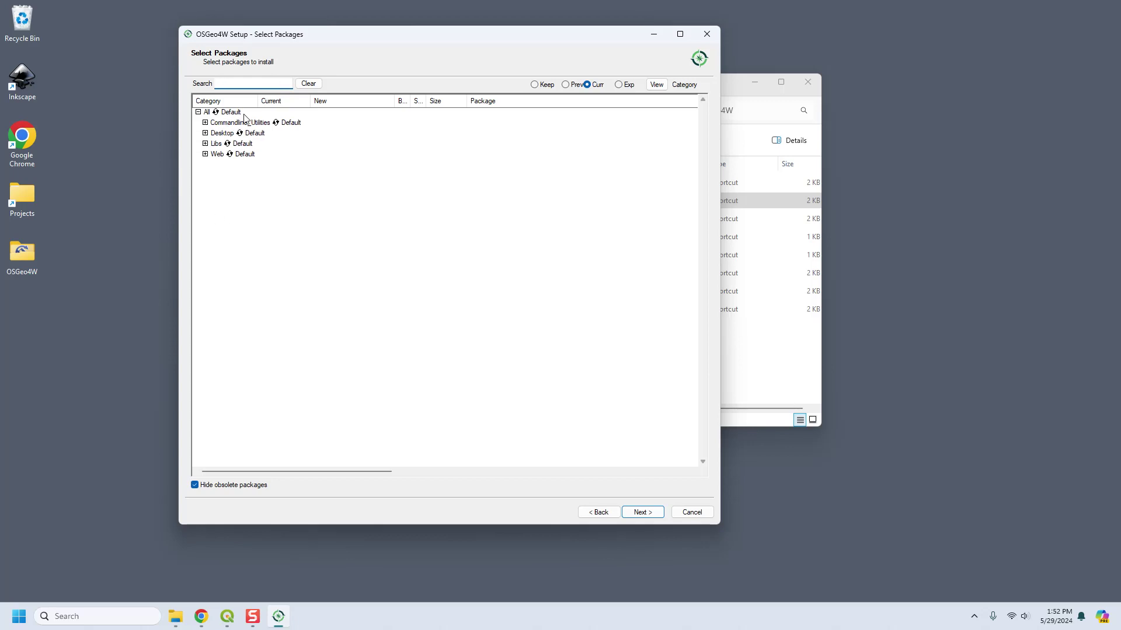
left_click(642, 512)
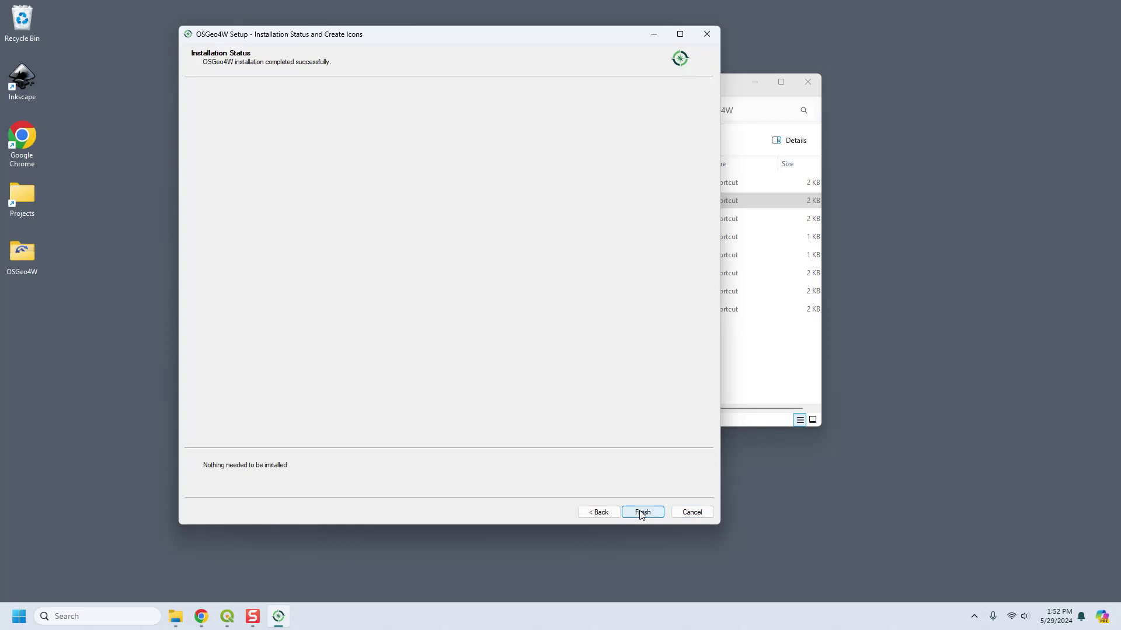
left_click(642, 512)
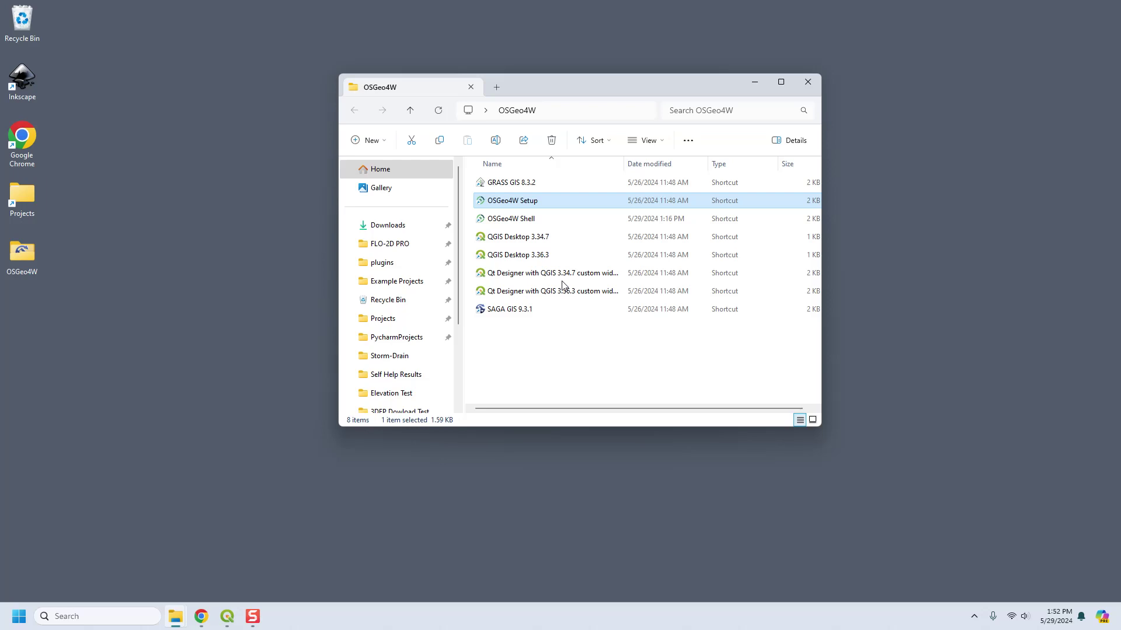
double_click(534, 203)
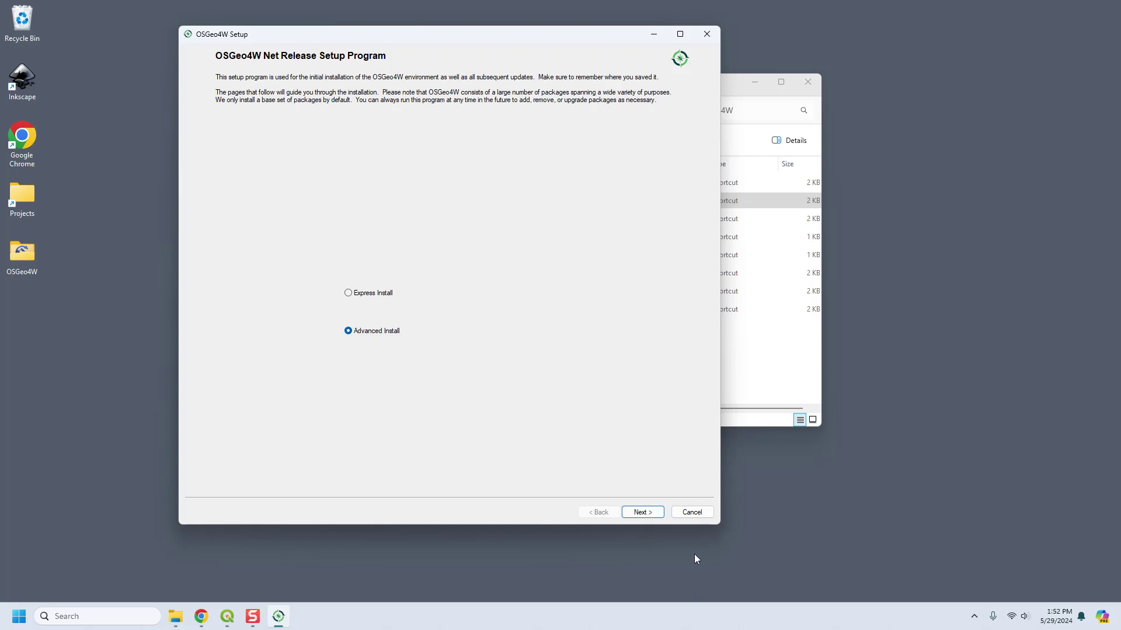
left_click(698, 513)
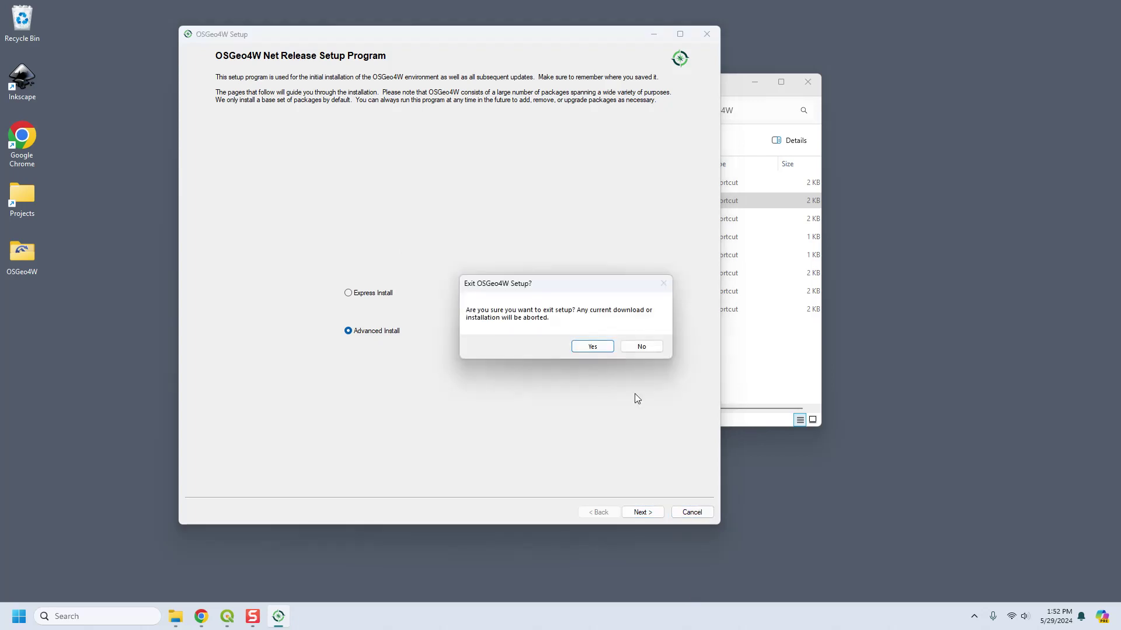
left_click(602, 351)
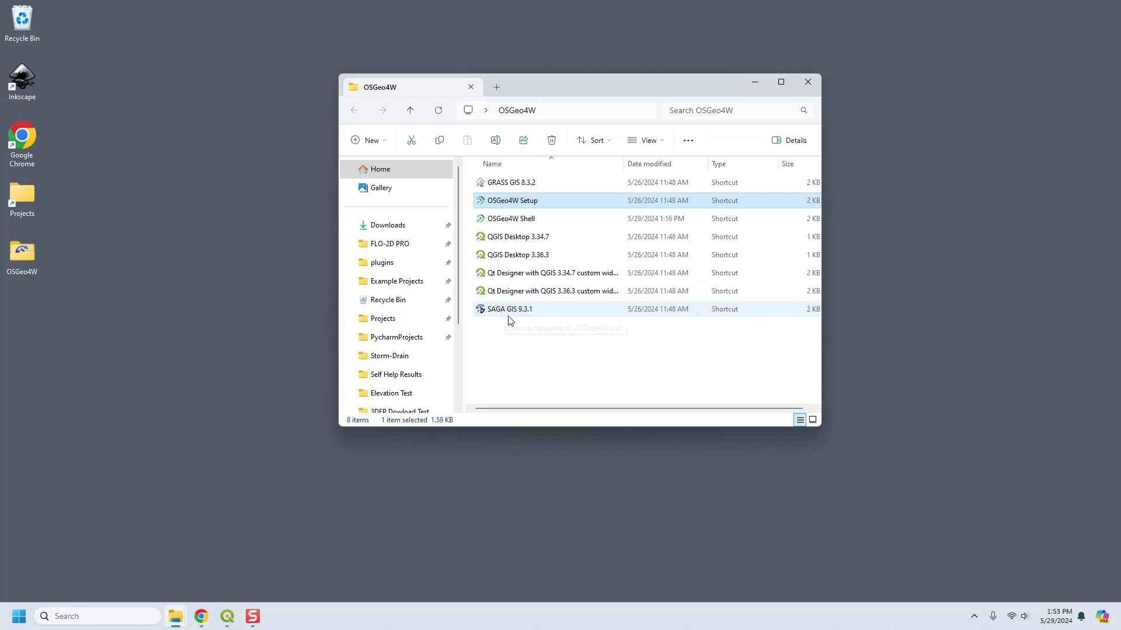
left_click(501, 221)
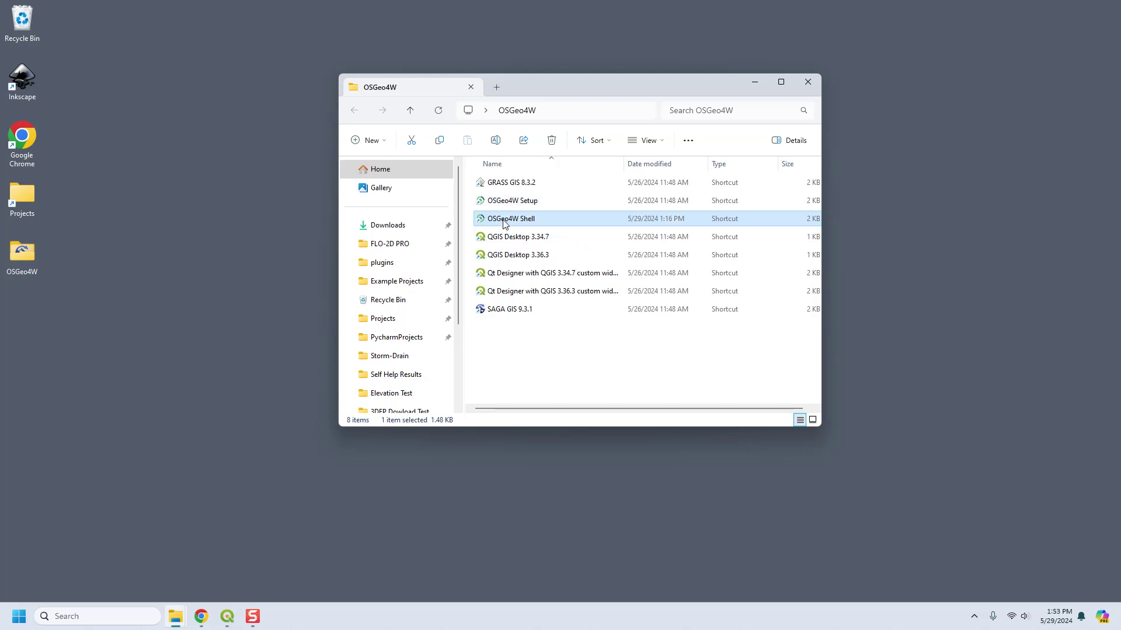
- Open the OSGeo4W Shell and run o-help to list its available commands
double_click(504, 221)
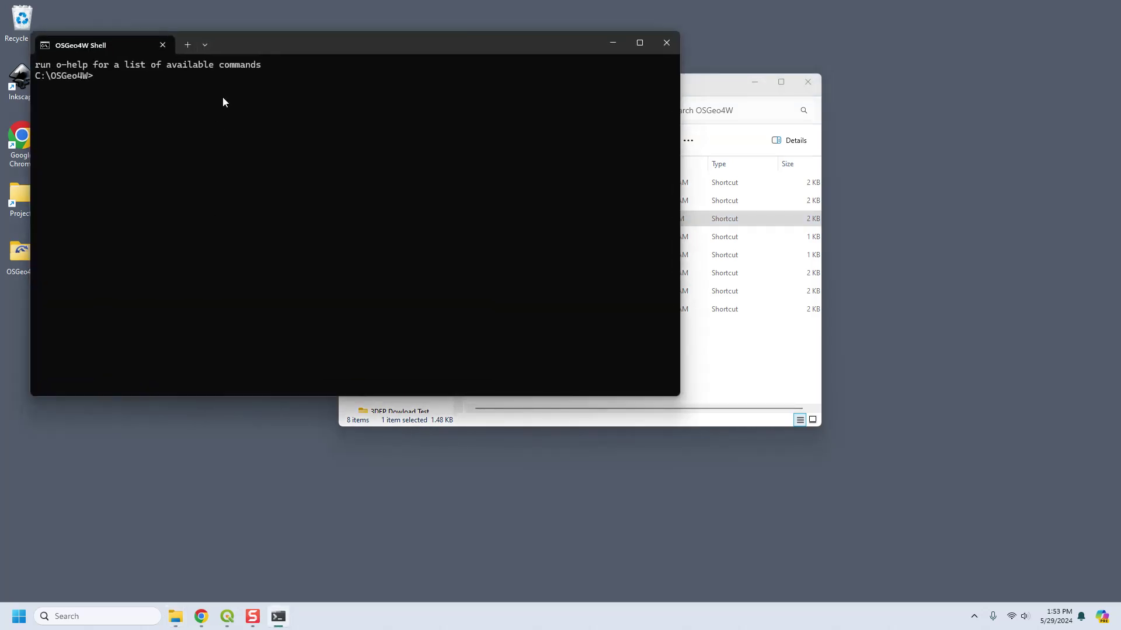
type("o-help")
key("Return")
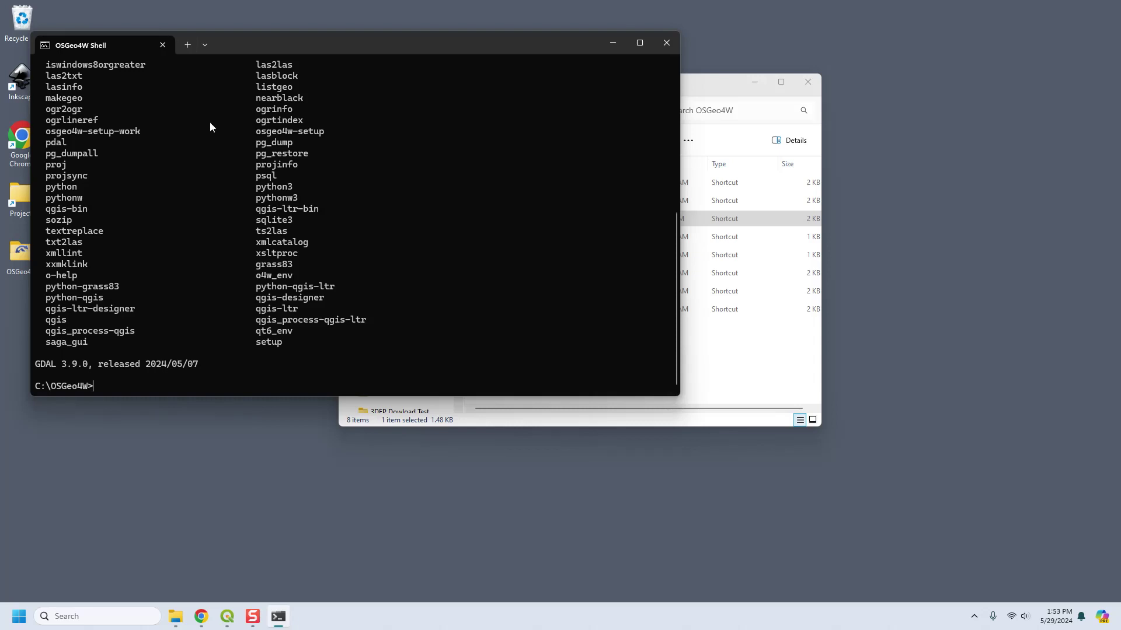
- Review the help output, move the shell window aside, and begin a pip install command
scroll(196, 240, "up", 2)
scroll(121, 164, "down", 2)
left_click_drag(233, 54, 310, 103)
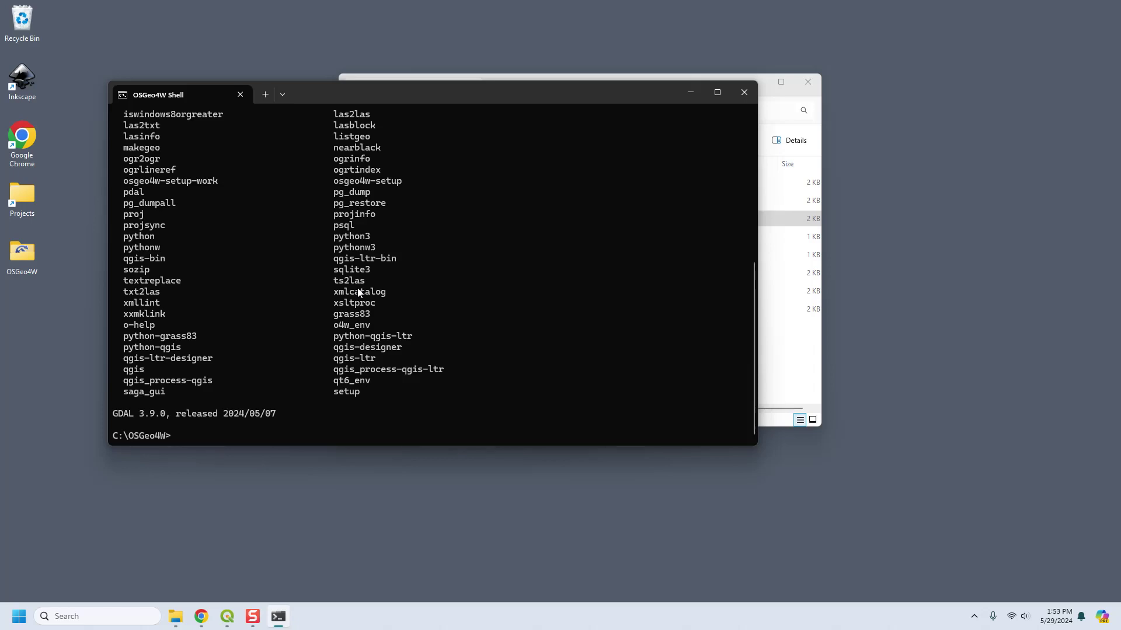
type("pip install dask")
- Install dask with pip; it is reported as already satisfied
key("Return")
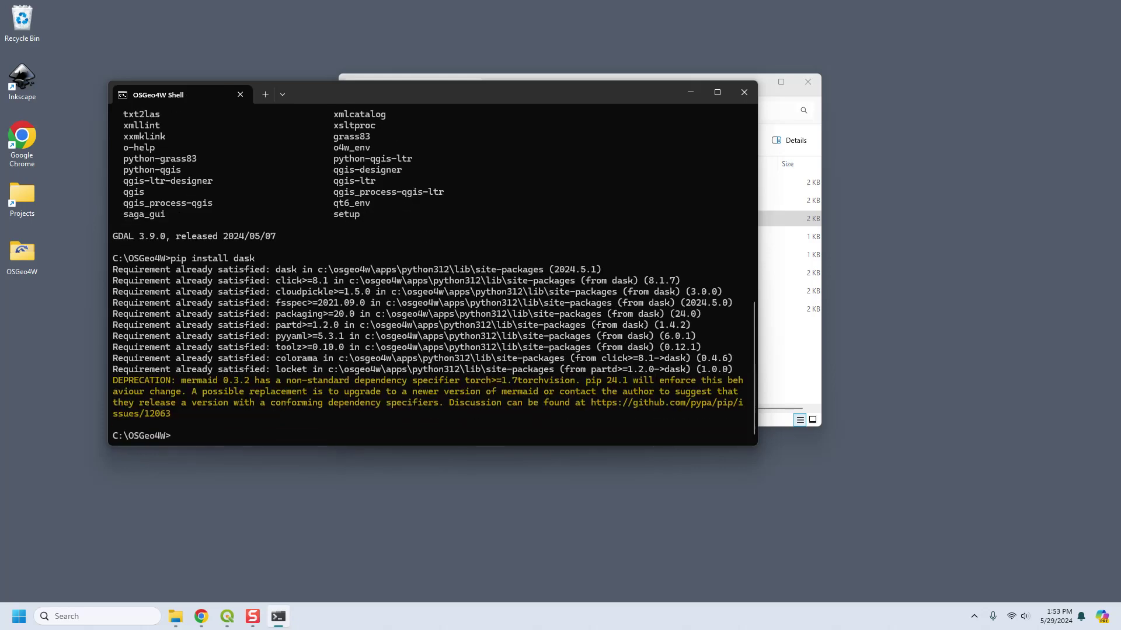
- Run pip install dask distributed, then enter pip uninstall mermaid at the prompt
type("pip install dask distributed")
key("Return")
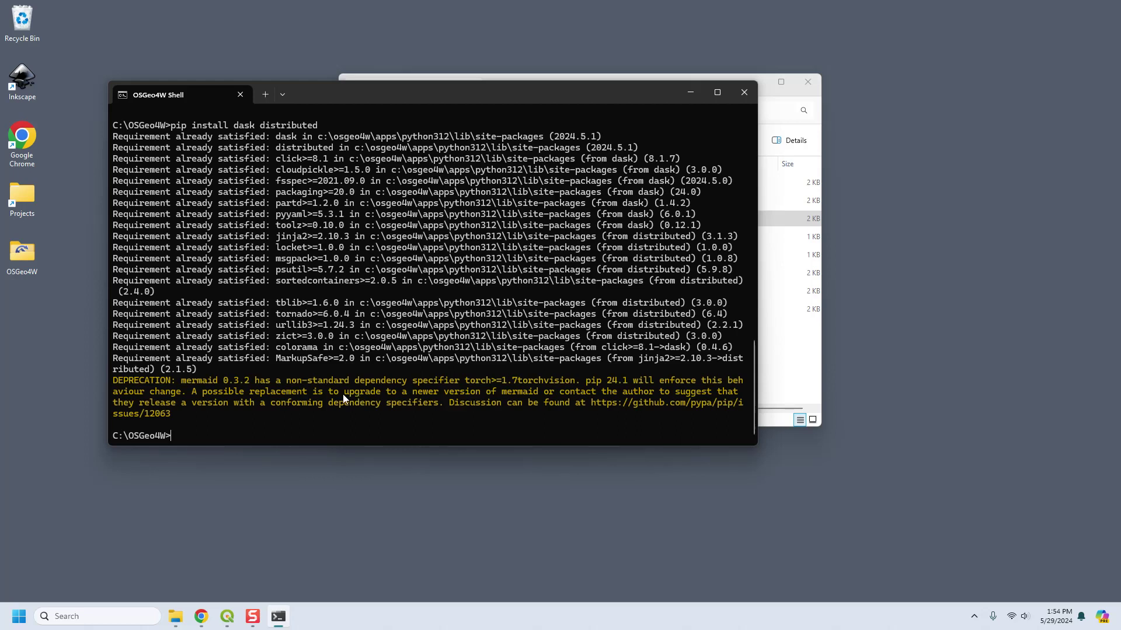
type("pip uninstall mermaid")
- Uninstall mermaid 0.3.2, confirming the removal with y
key("Return")
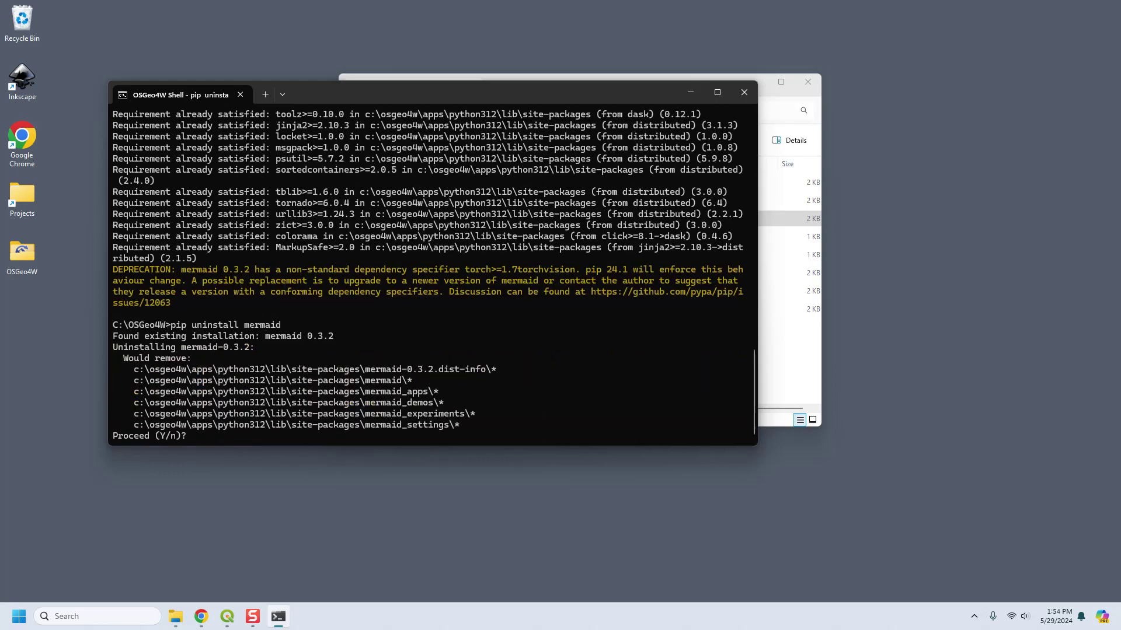
type("y")
key("Return")
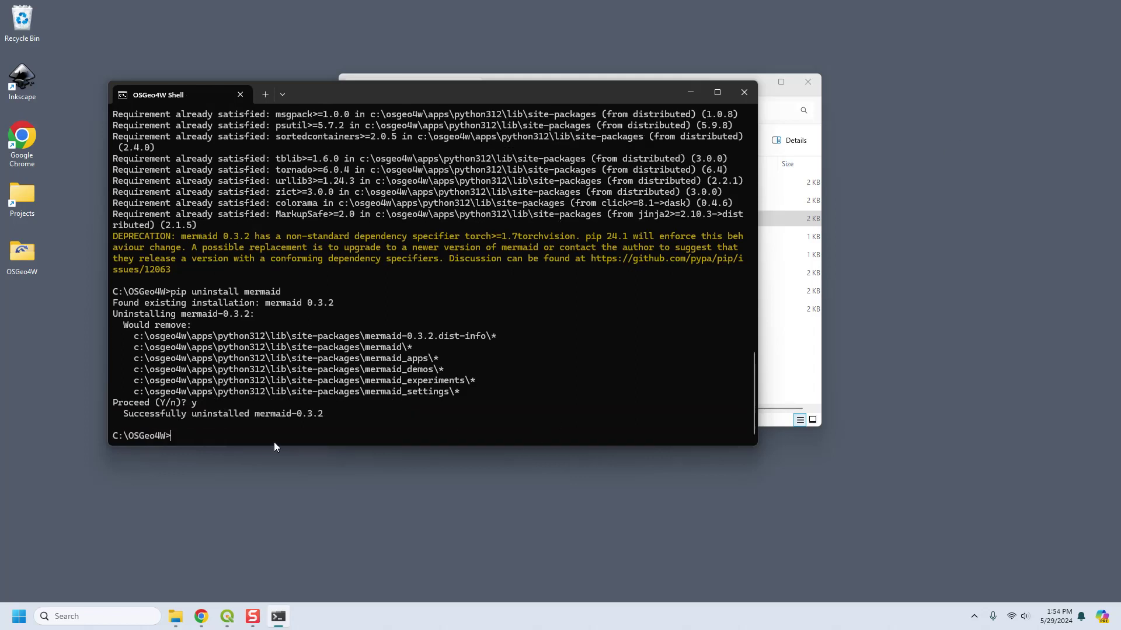
- Rerun pip install dask; every requirement is reported already satisfied
type("pip install dask")
key("Return")
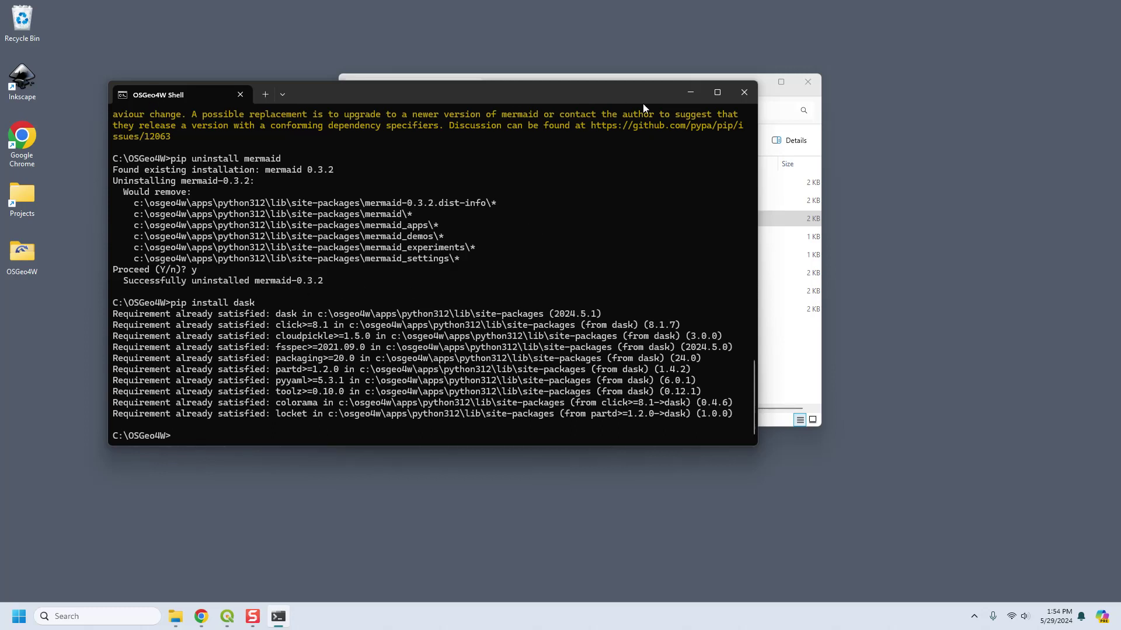
- Close the OSGeo4W Shell window, leaving the OSGeo4W shortcuts folder in File Explorer
left_click(745, 93)
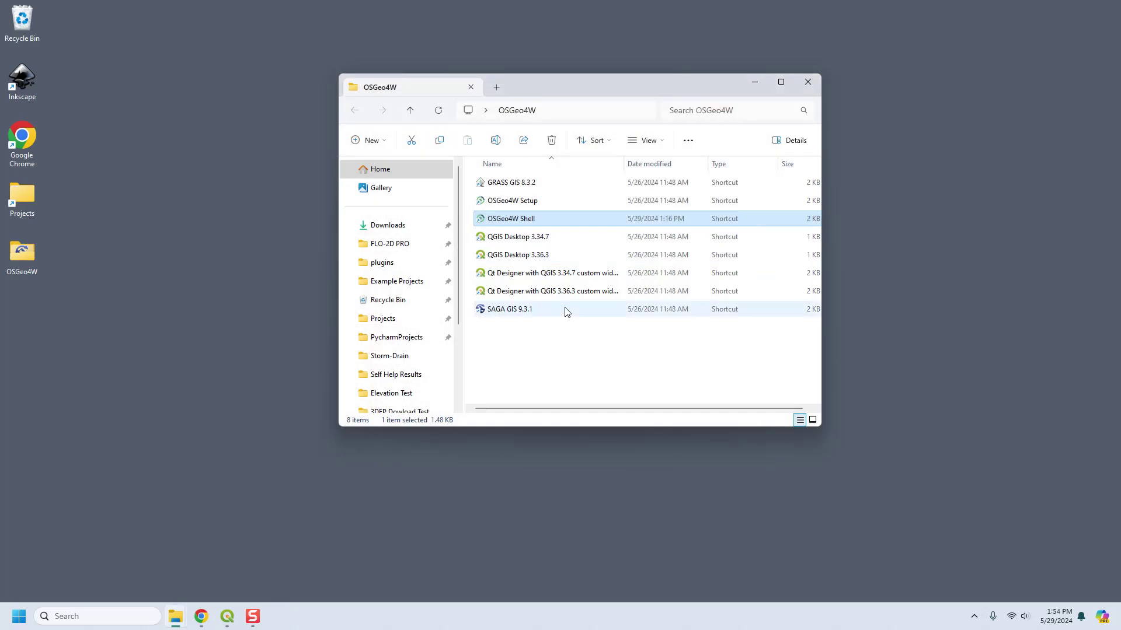